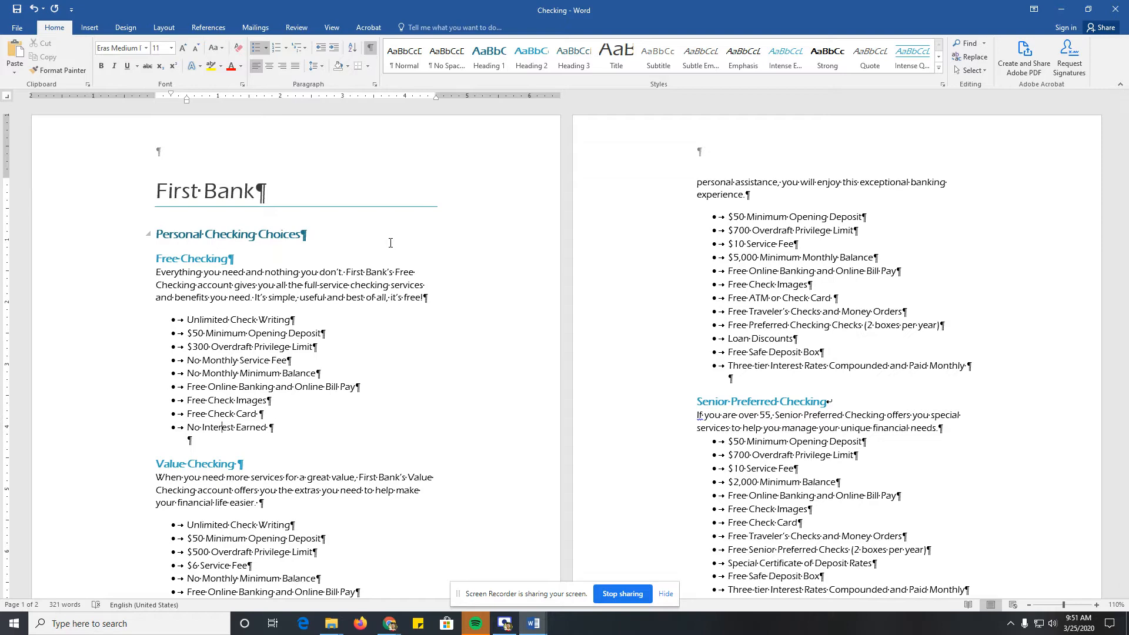
Step: Examine how the body paragraph under Preferred Checking is split between the two pages
{"action": "scroll", "coordinate": [497, 308], "scroll_direction": "down", "scroll_amount": 2}
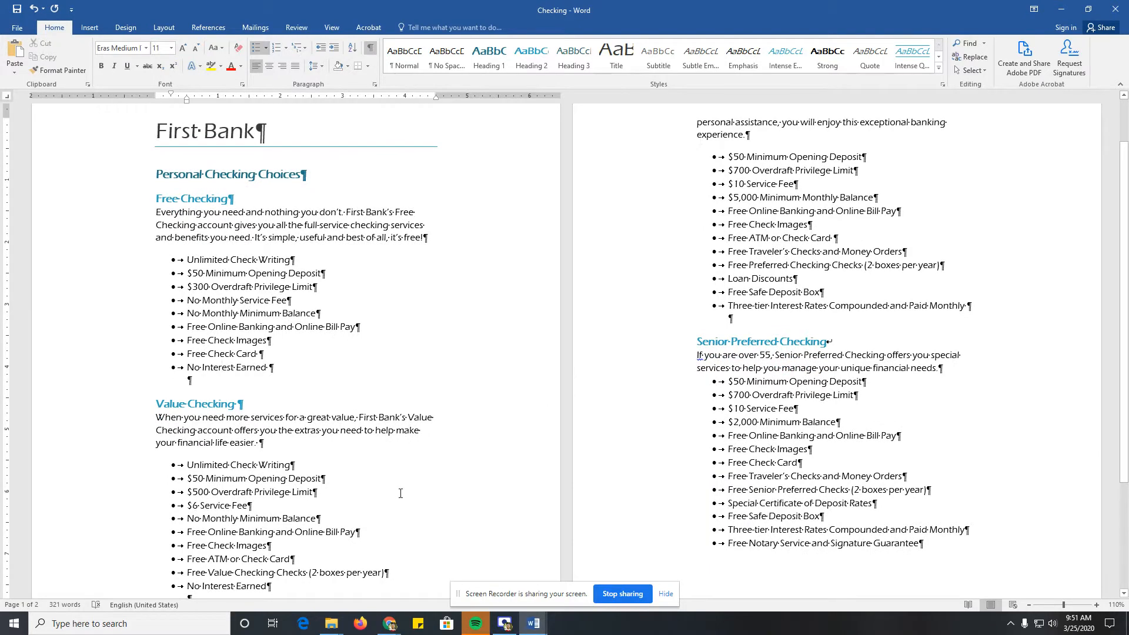
{"action": "scroll", "coordinate": [399, 494], "scroll_direction": "down", "scroll_amount": 5}
{"action": "left_click_drag", "start_coordinate": [157, 484], "coordinate": [437, 496]}
{"action": "scroll", "coordinate": [271, 490], "scroll_direction": "up", "scroll_amount": 5}
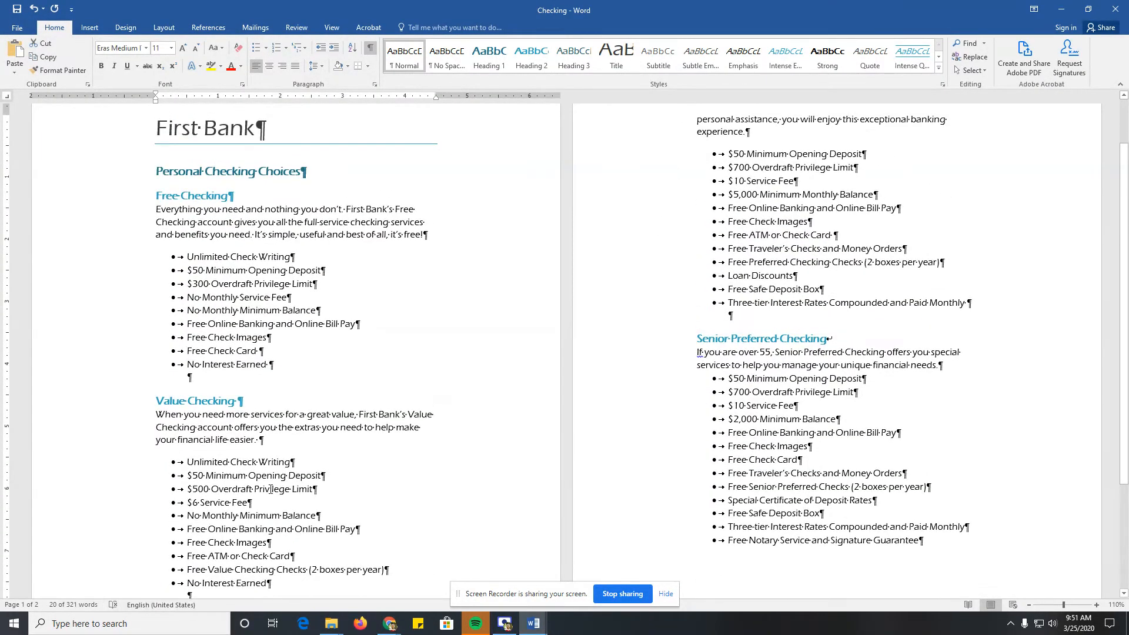
{"action": "scroll", "coordinate": [270, 489], "scroll_direction": "down", "scroll_amount": 5}
{"action": "scroll", "coordinate": [271, 489], "scroll_direction": "up", "scroll_amount": 7}
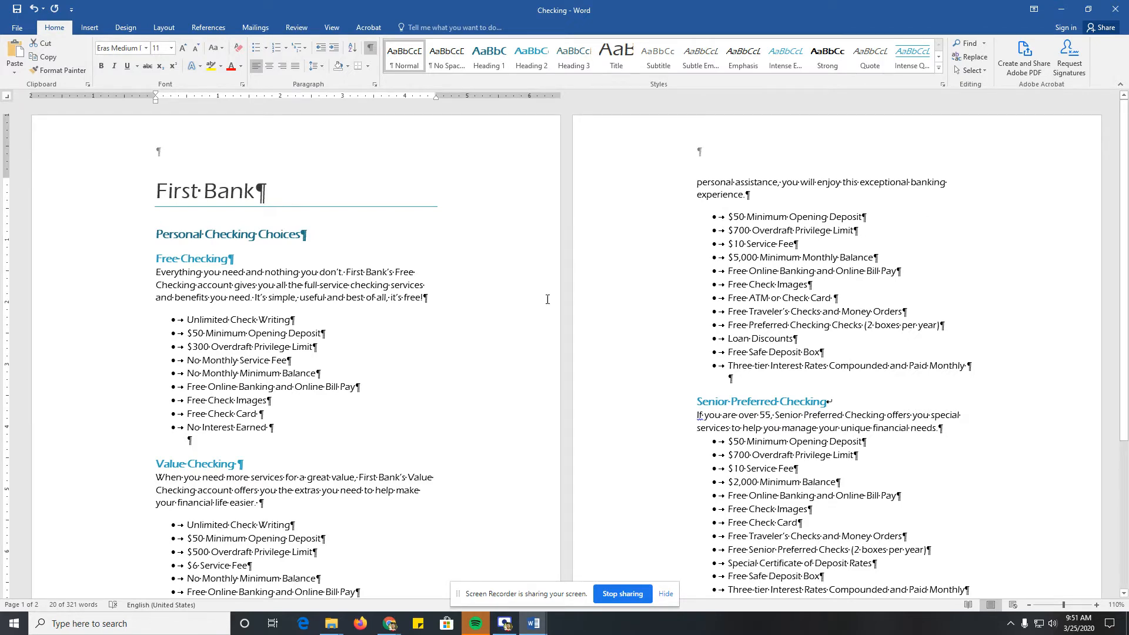
{"action": "scroll", "coordinate": [515, 315], "scroll_direction": "down", "scroll_amount": 5}
{"action": "left_click", "coordinate": [157, 485]}
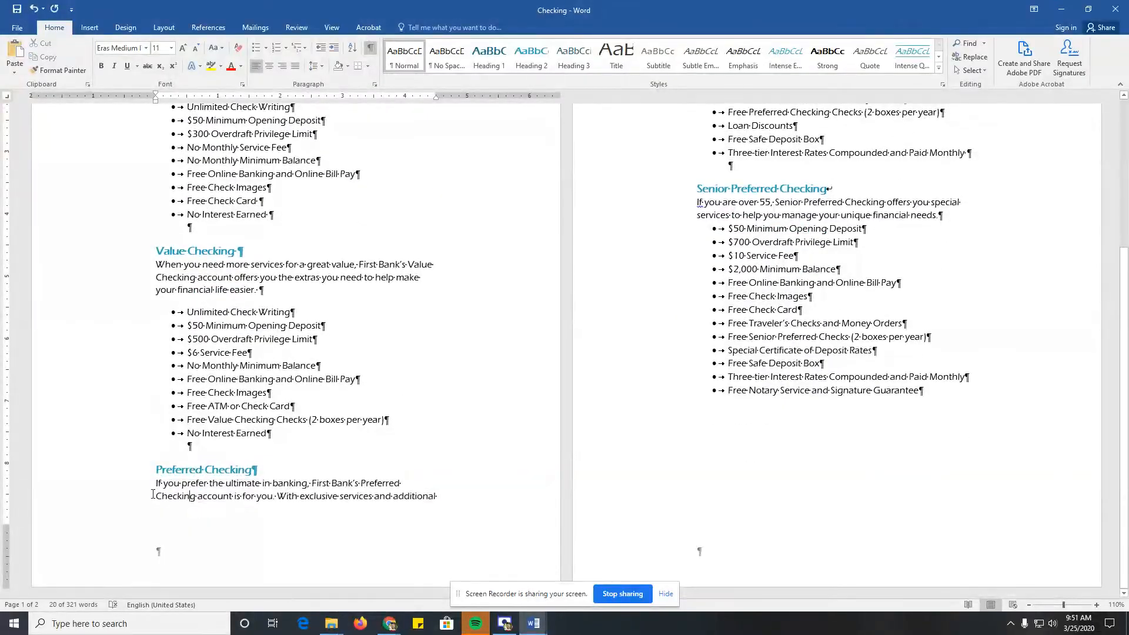
{"action": "left_click_drag", "start_coordinate": [157, 485], "coordinate": [402, 485]}
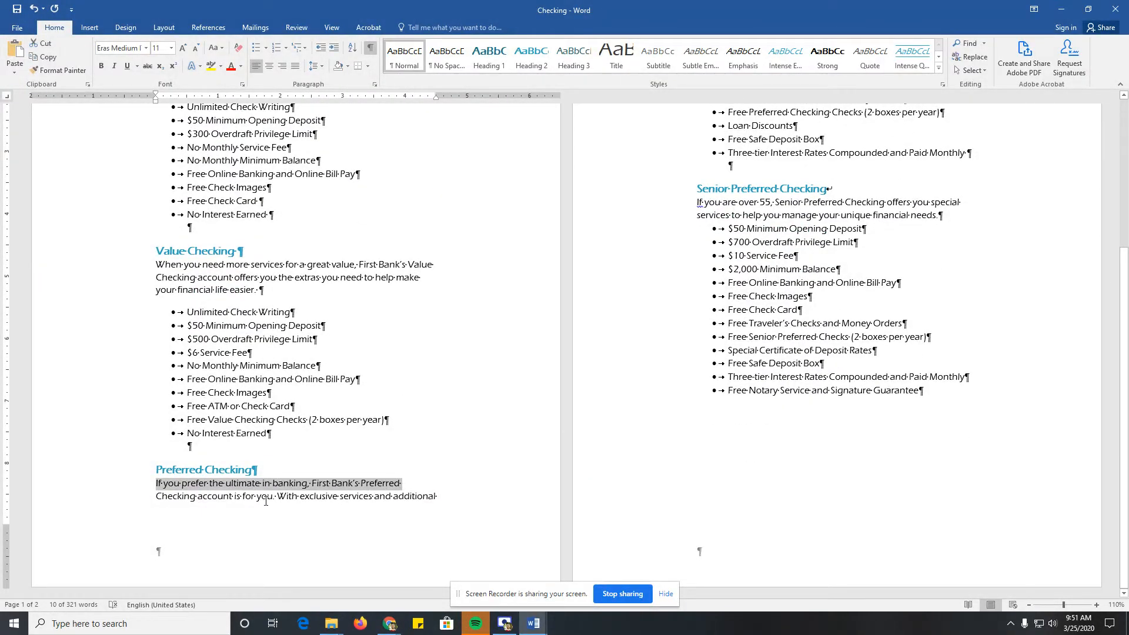
Step: Review the line and page break options of the Preferred Checking body paragraph, including Widow/Orphan control, and accept the settings
{"action": "left_click", "coordinate": [243, 497]}
{"action": "scroll", "coordinate": [187, 500], "scroll_direction": "up", "scroll_amount": 5}
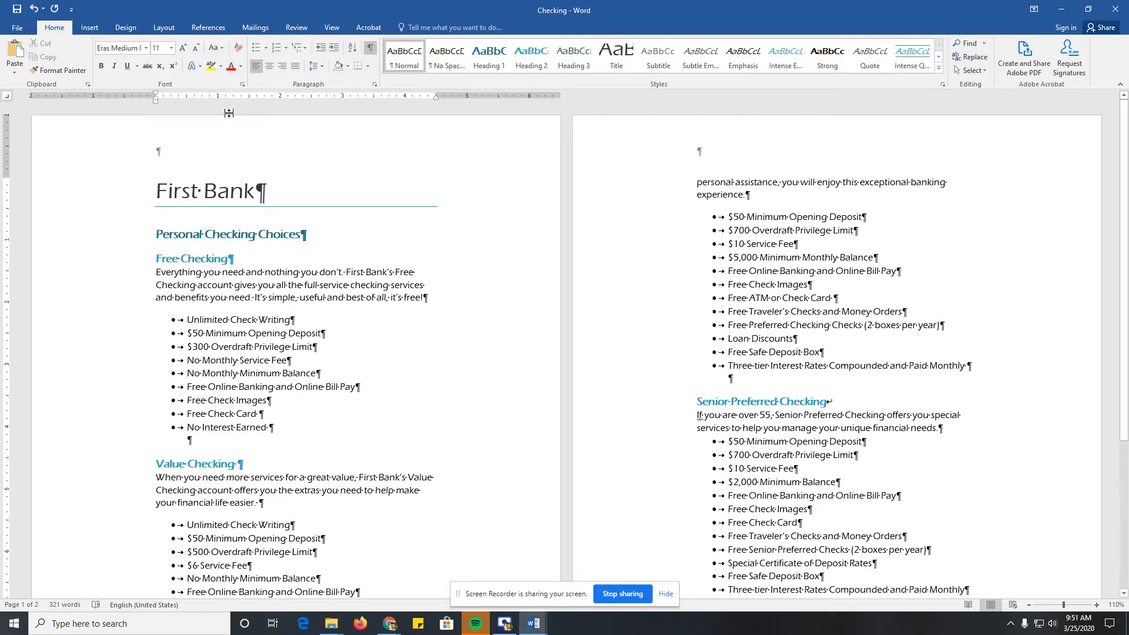
{"action": "left_click", "coordinate": [375, 84]}
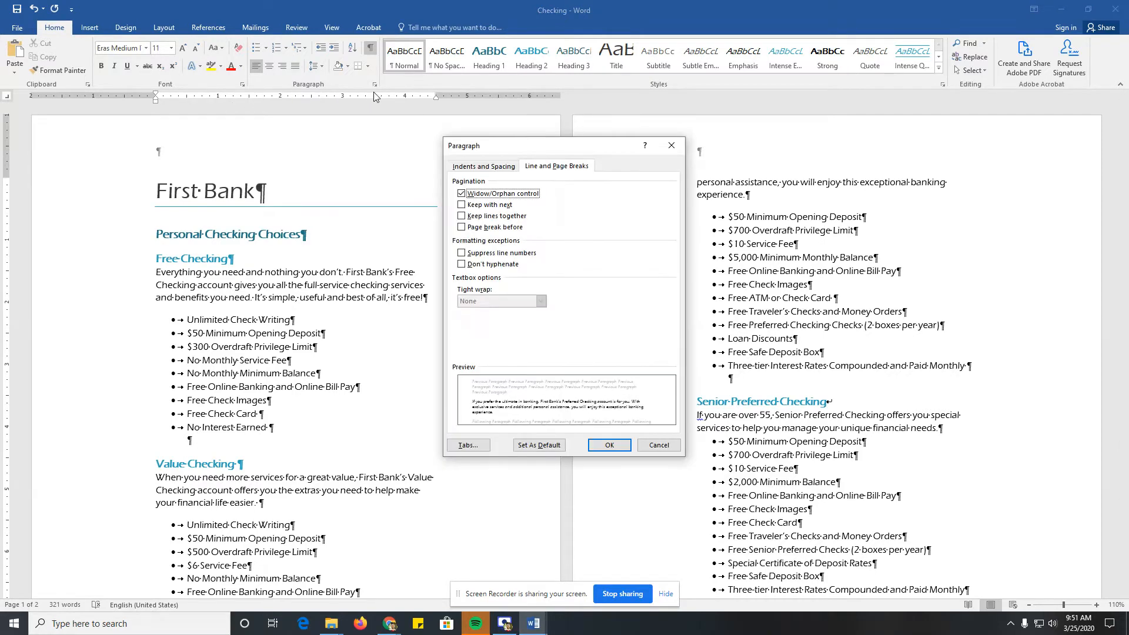
{"action": "left_click", "coordinate": [468, 167]}
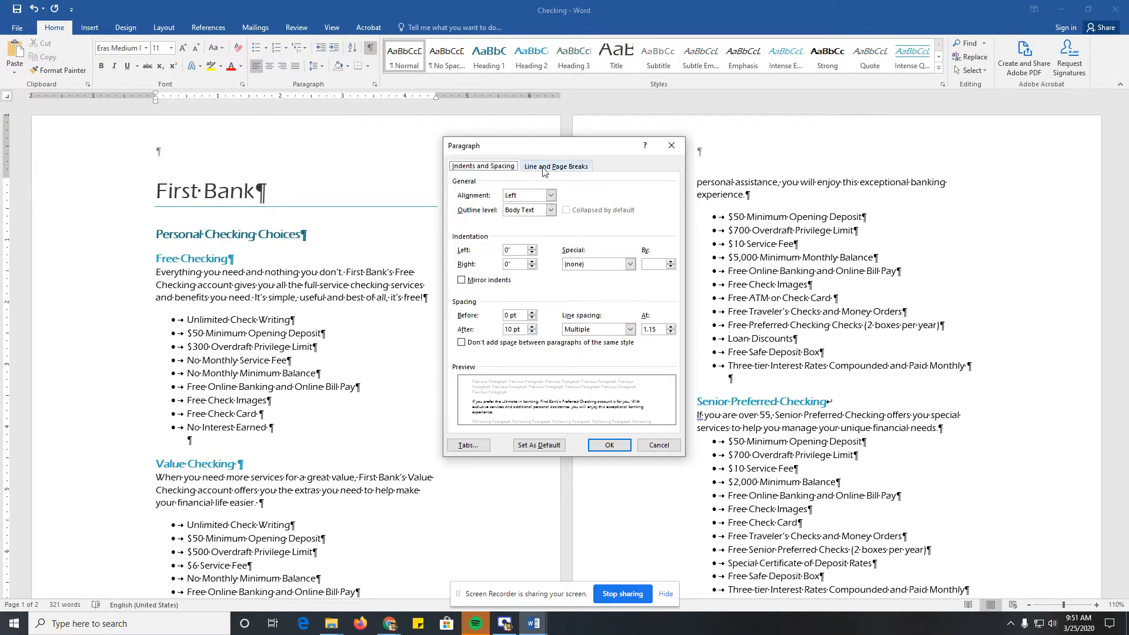
{"action": "left_click", "coordinate": [549, 168]}
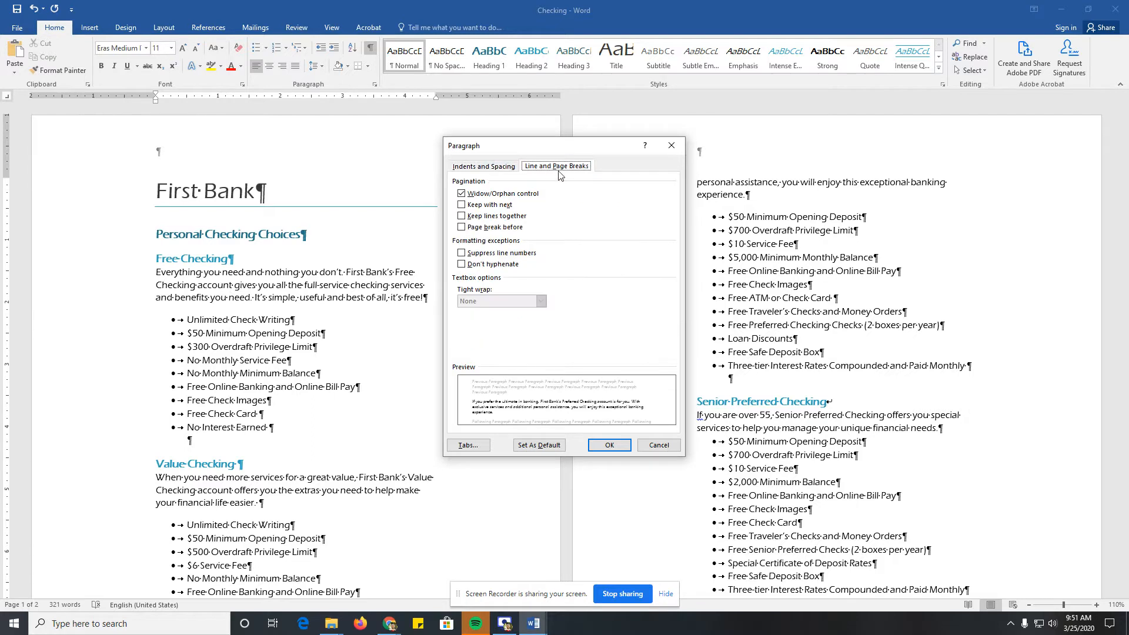
{"action": "left_click", "coordinate": [462, 194]}
{"action": "left_click", "coordinate": [614, 447]}
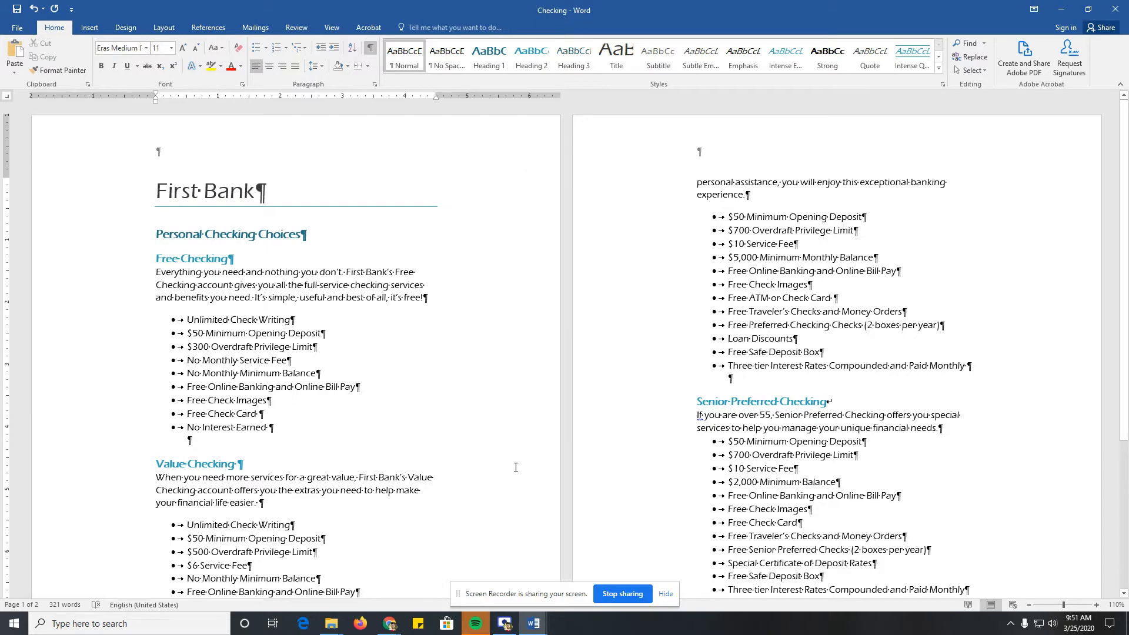
{"action": "scroll", "coordinate": [515, 467], "scroll_direction": "down", "scroll_amount": 5}
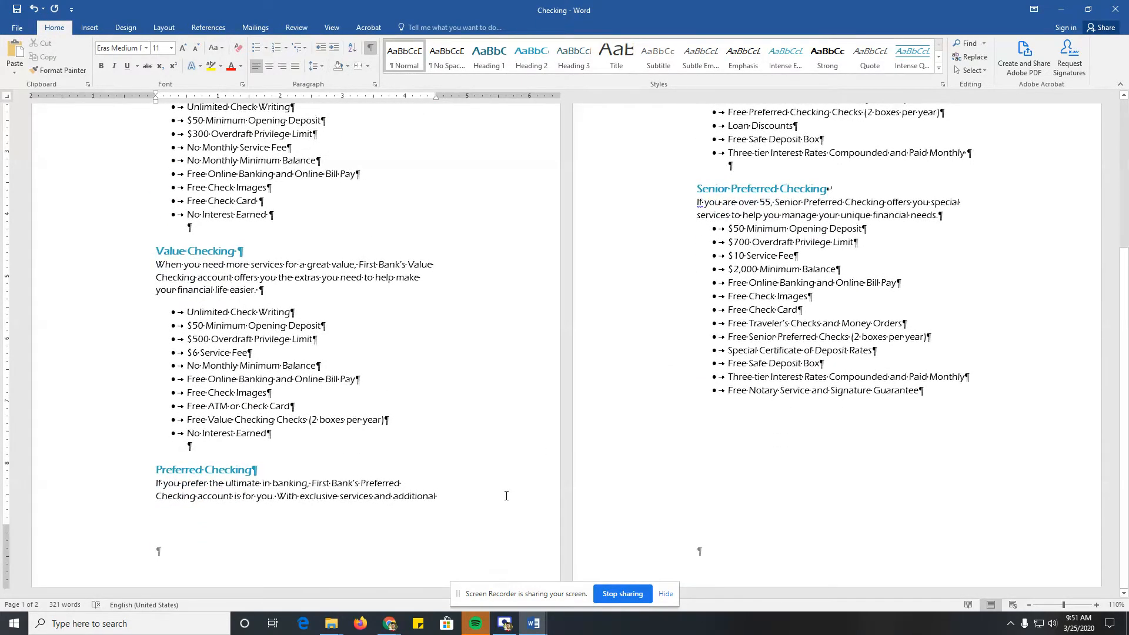
{"action": "scroll", "coordinate": [506, 495], "scroll_direction": "up", "scroll_amount": 5}
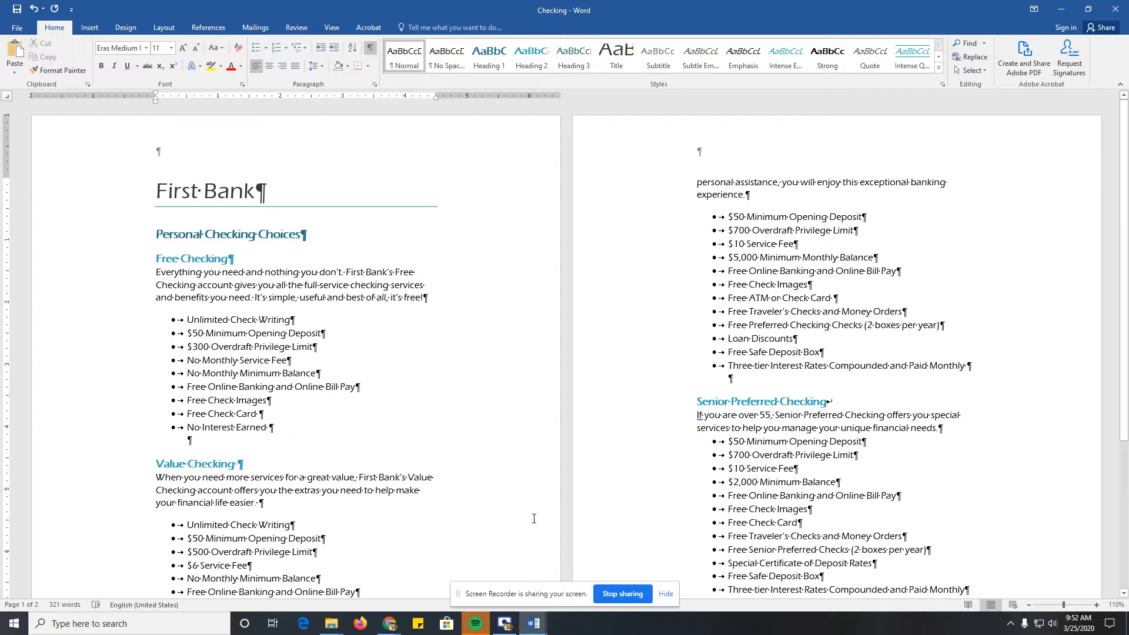
Step: Set custom left and right margins of 1" for the whole document
{"action": "left_click", "coordinate": [268, 320]}
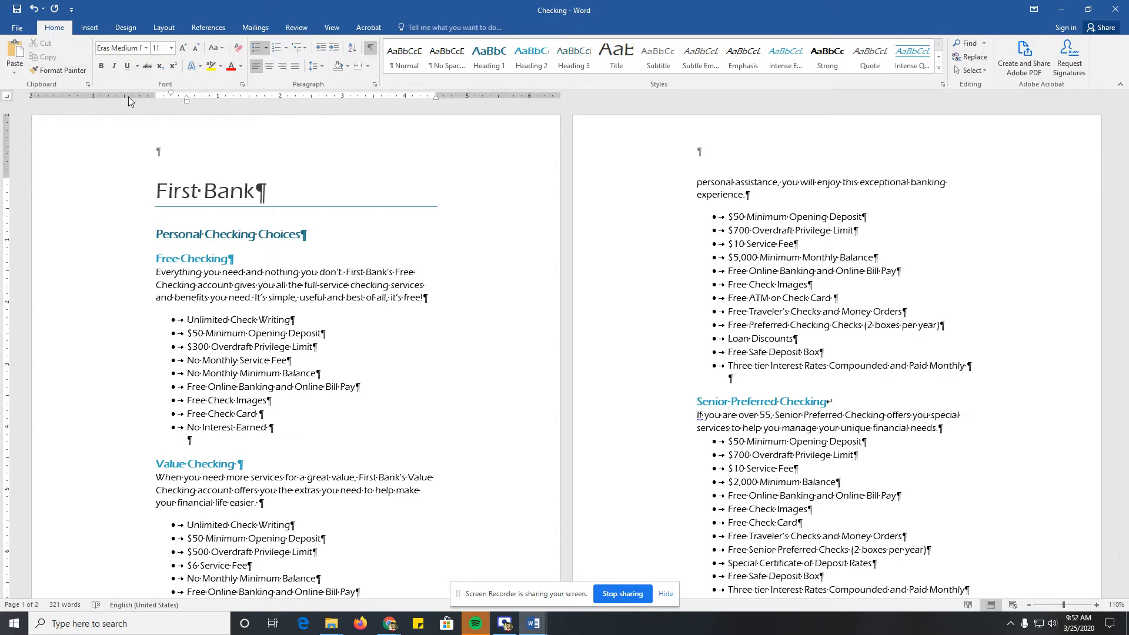
{"action": "left_click", "coordinate": [164, 28]}
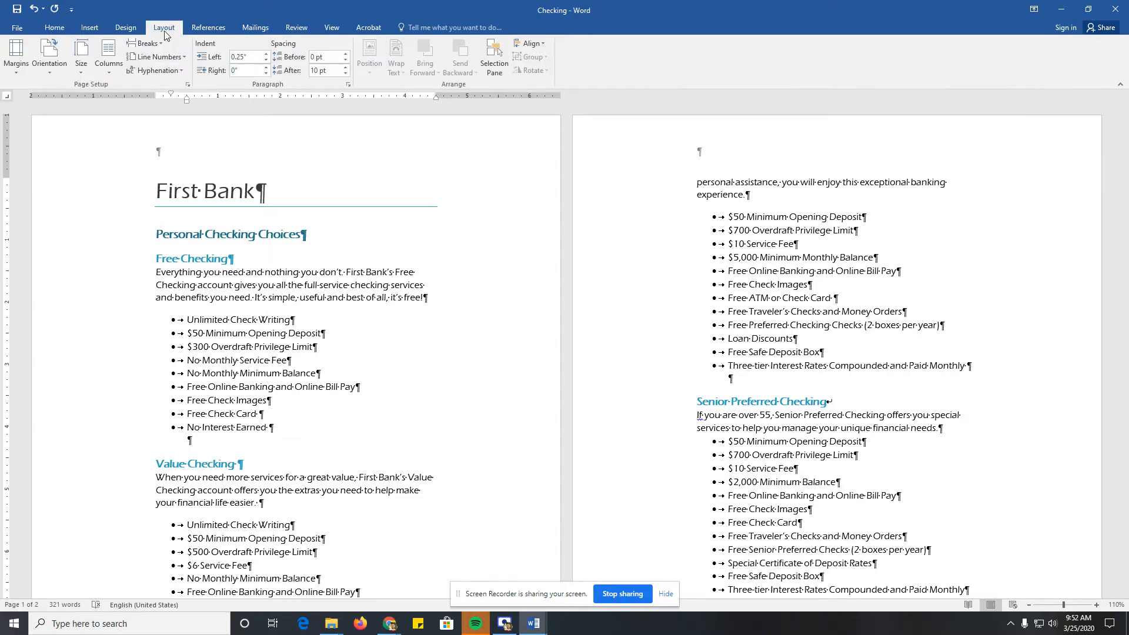
{"action": "left_click", "coordinate": [23, 68]}
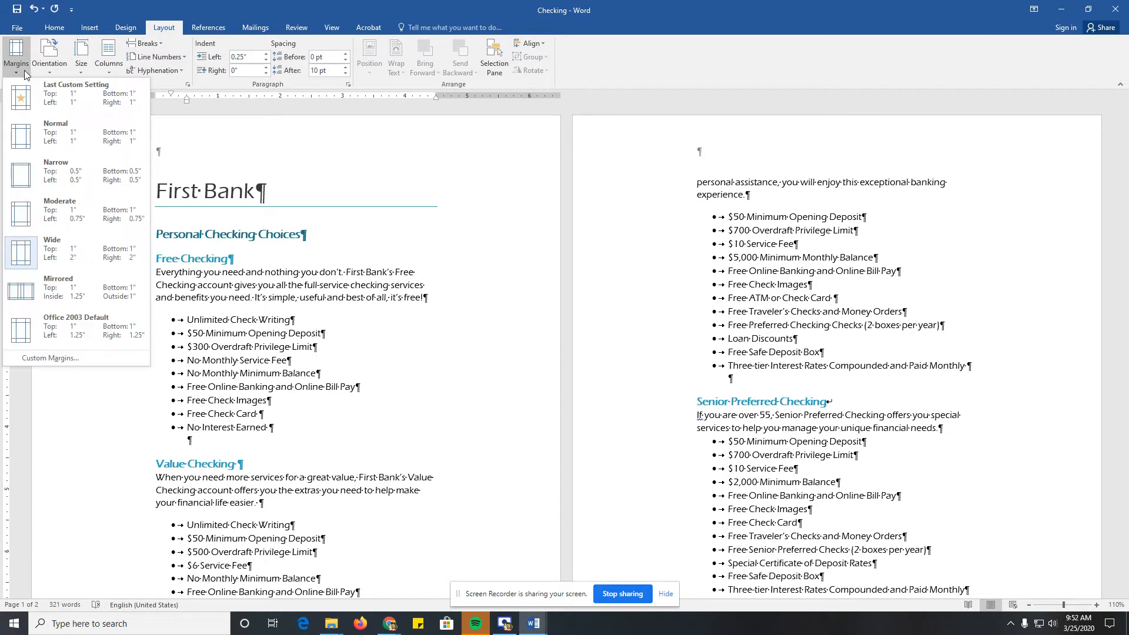
{"action": "left_click", "coordinate": [47, 357]}
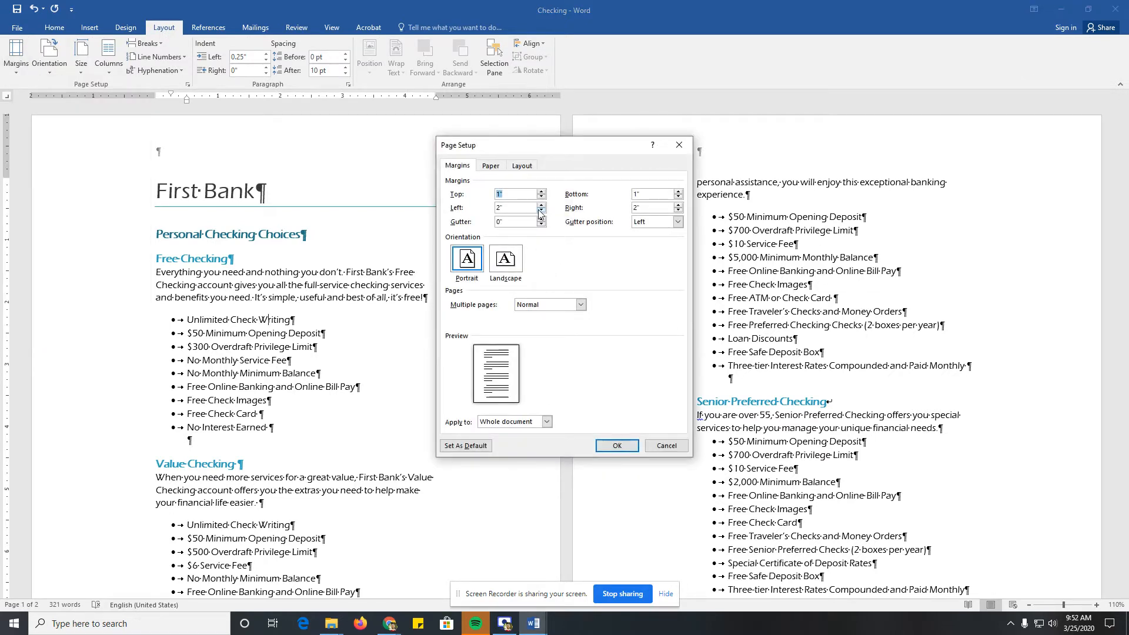
{"action": "left_click", "coordinate": [540, 211]}
{"action": "left_click", "coordinate": [541, 211]}
{"action": "left_click", "coordinate": [541, 211]}
{"action": "left_click", "coordinate": [540, 211]}
{"action": "left_click", "coordinate": [541, 211]}
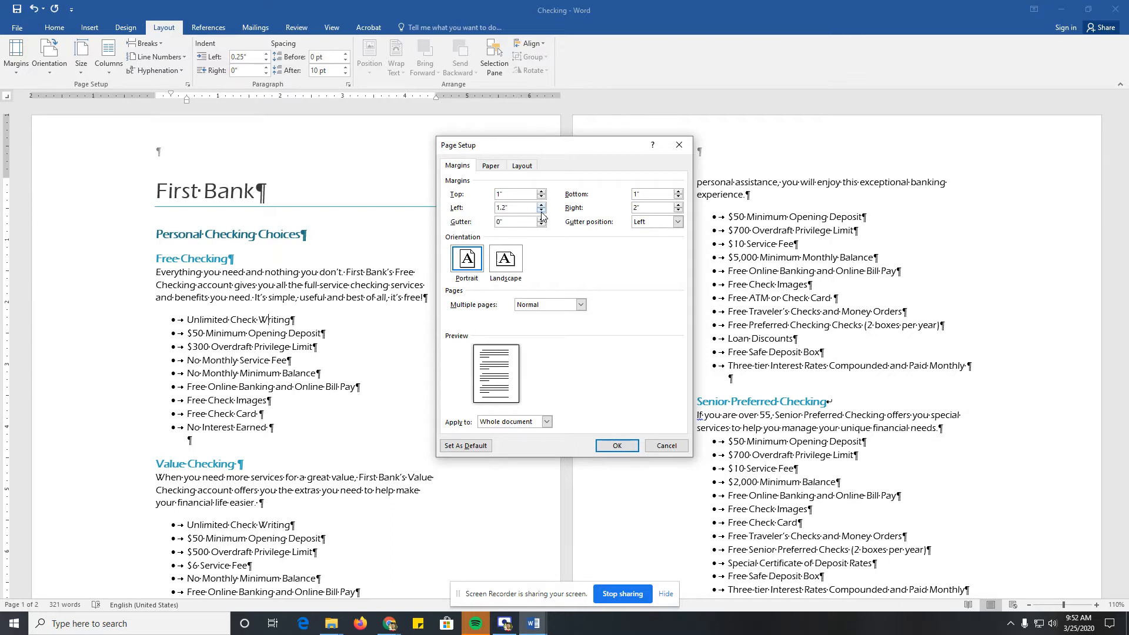
{"action": "left_click", "coordinate": [679, 210]}
{"action": "left_click", "coordinate": [679, 211]}
{"action": "left_click", "coordinate": [679, 210]}
{"action": "left_click", "coordinate": [679, 211]}
{"action": "left_click", "coordinate": [615, 446]}
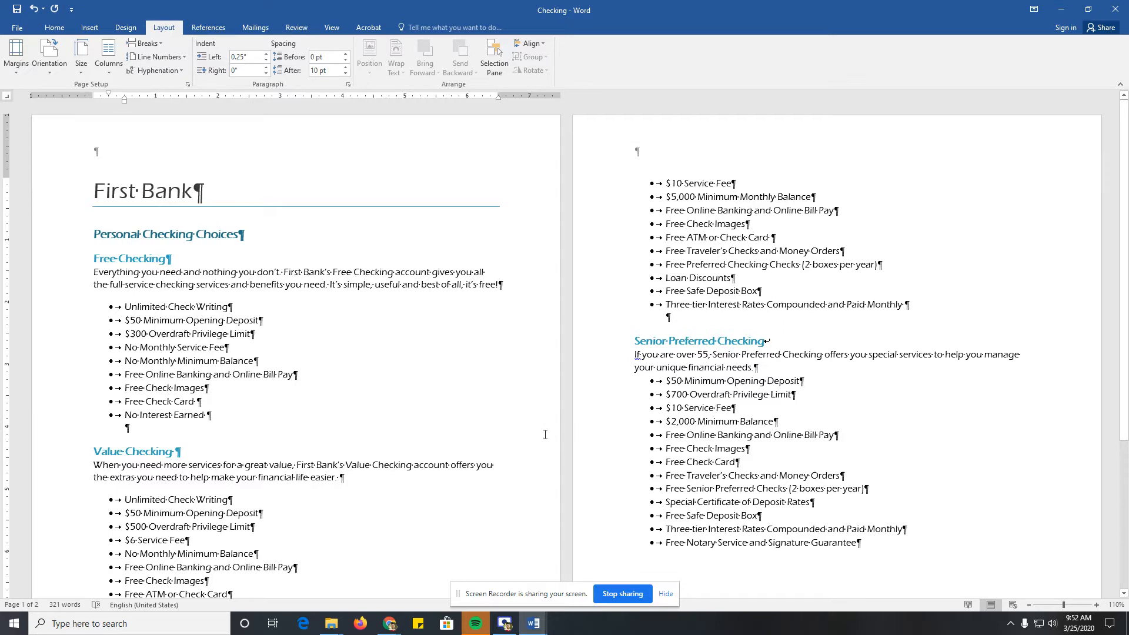
Step: Try a two-column layout on the whole document and undo it
{"action": "left_click", "coordinate": [94, 258]}
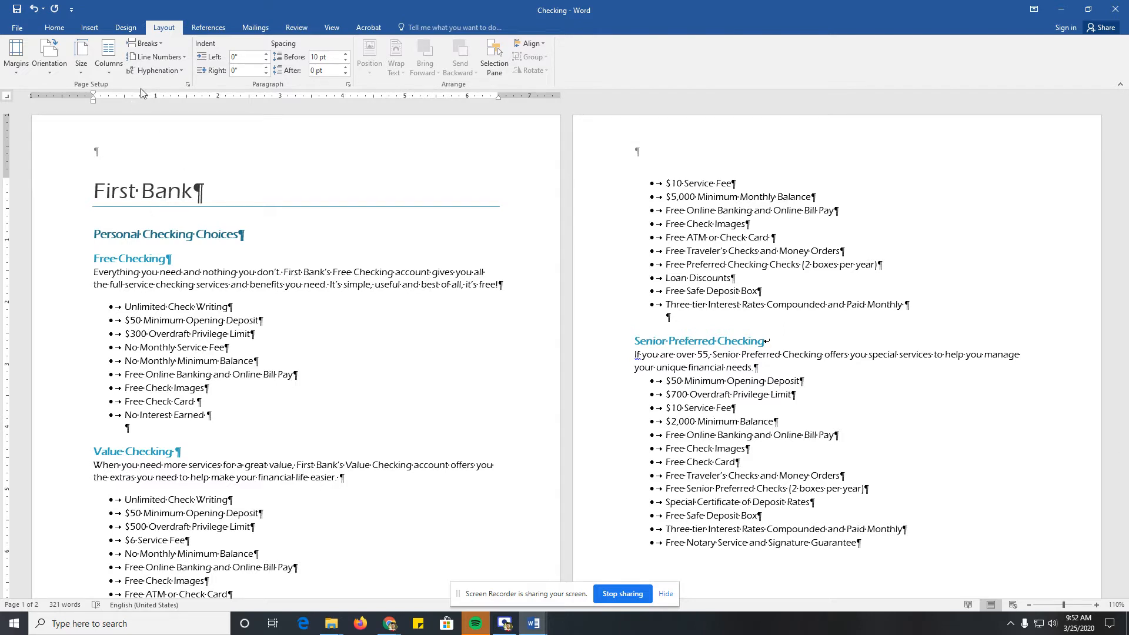
{"action": "left_click", "coordinate": [108, 58]}
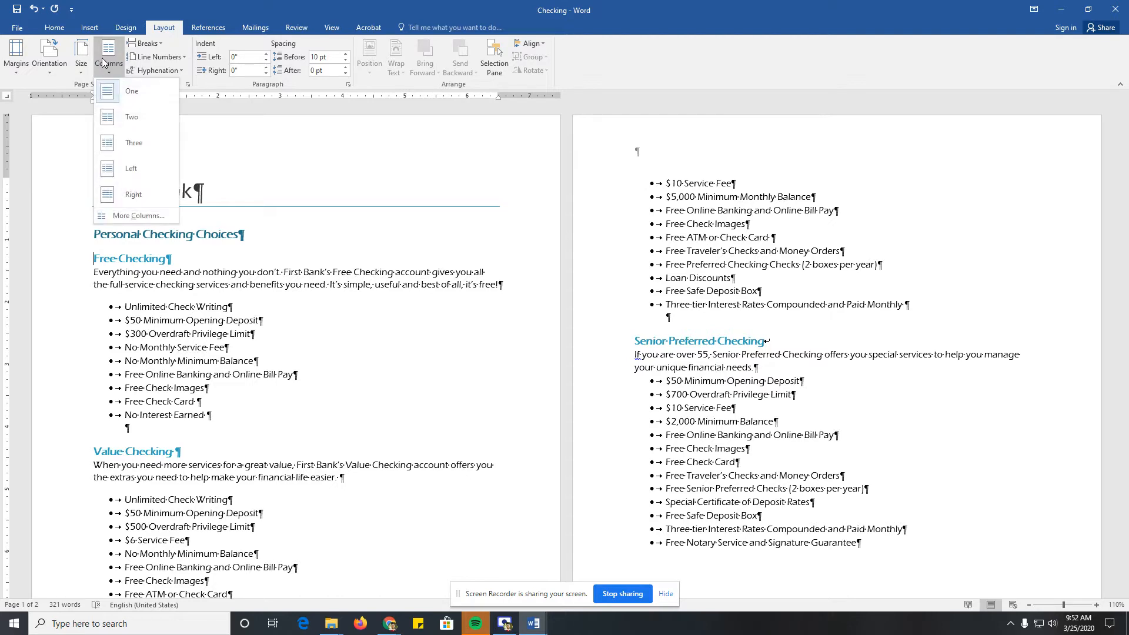
{"action": "left_click", "coordinate": [129, 116]}
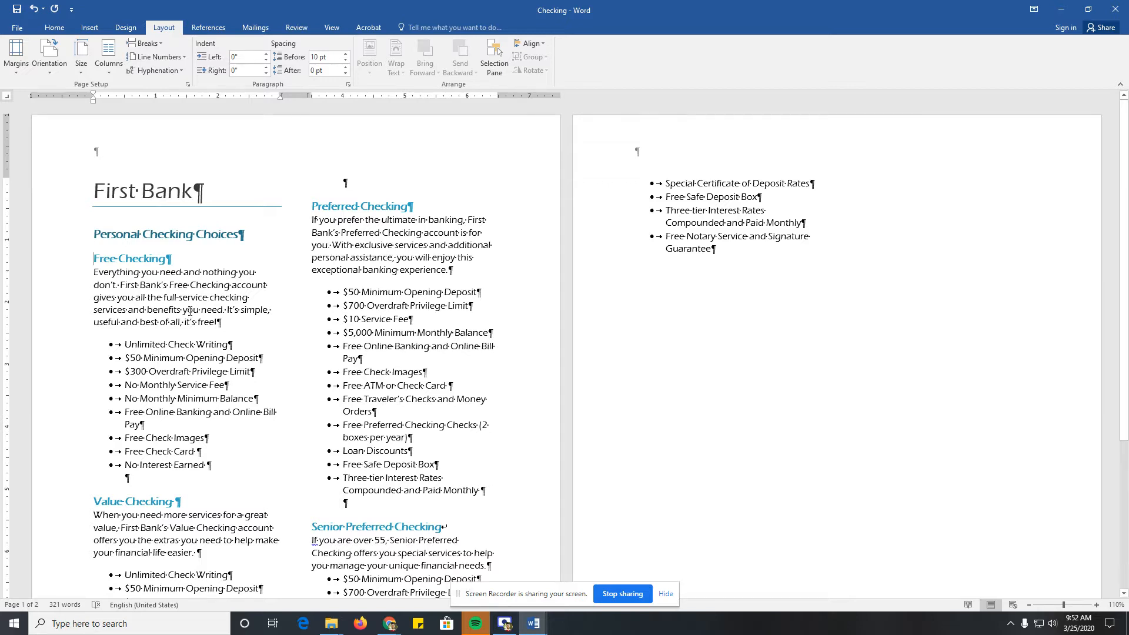
{"action": "left_click", "coordinate": [112, 191]}
{"action": "left_click", "coordinate": [354, 205]}
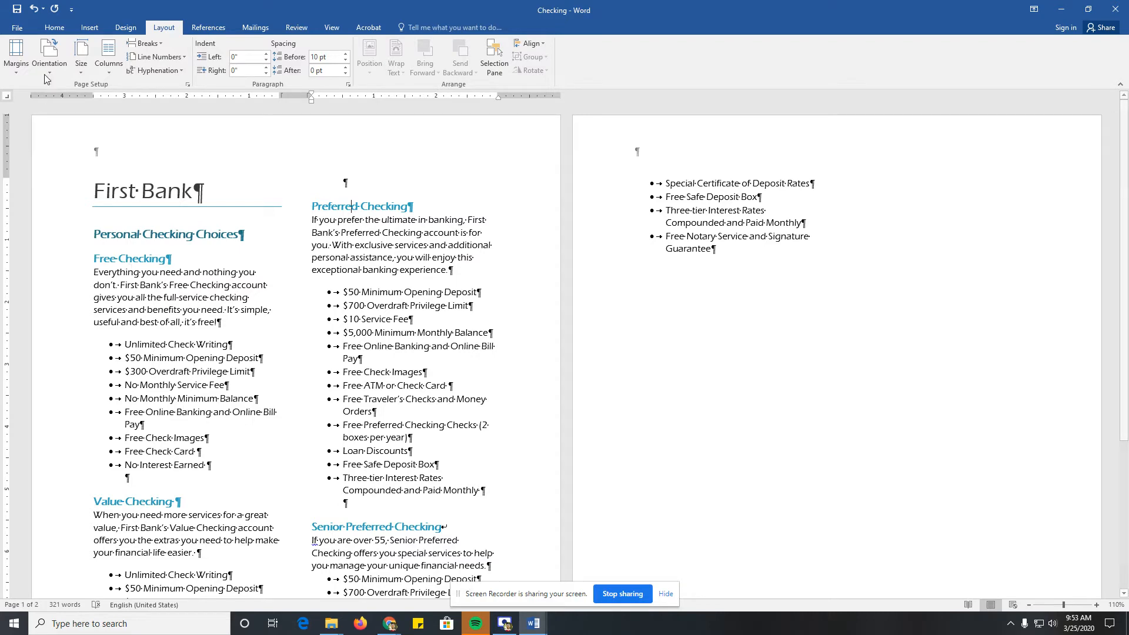
{"action": "left_click", "coordinate": [34, 9]}
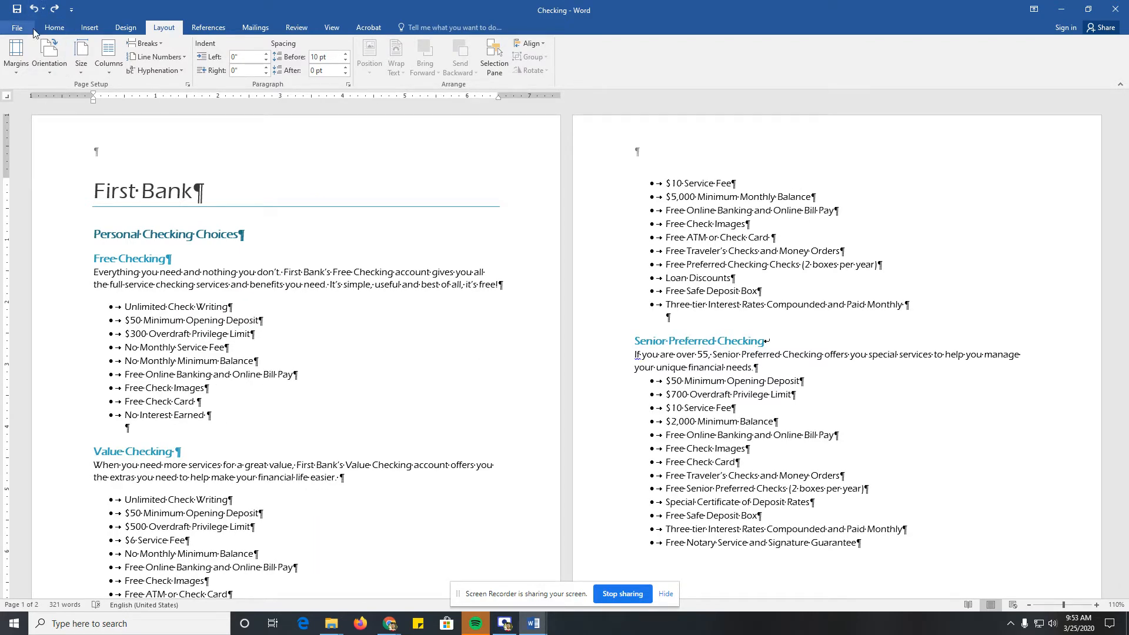
Step: Format the text from the Free Checking heading in two equal columns, applied from this point forward
{"action": "left_click", "coordinate": [108, 58]}
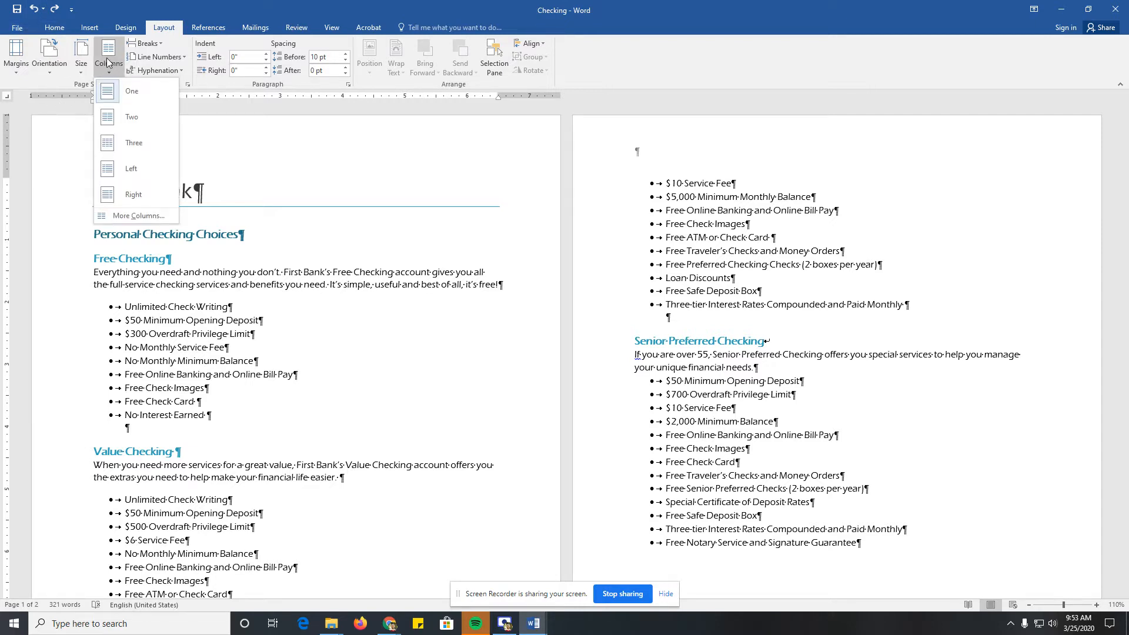
{"action": "left_click", "coordinate": [131, 217]}
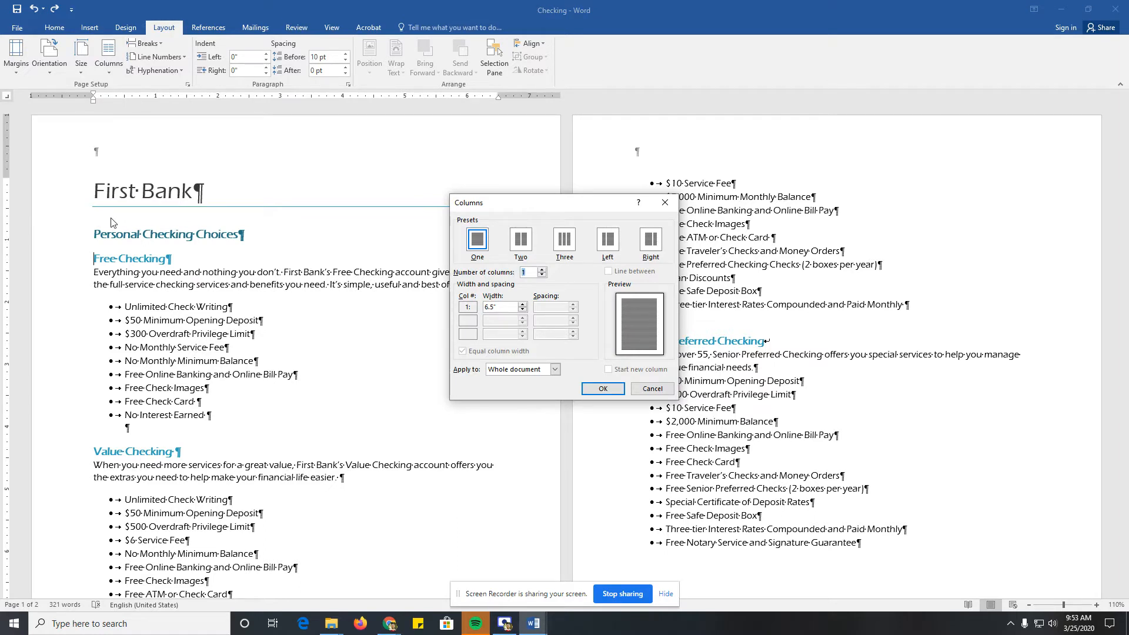
{"action": "left_click", "coordinate": [520, 238]}
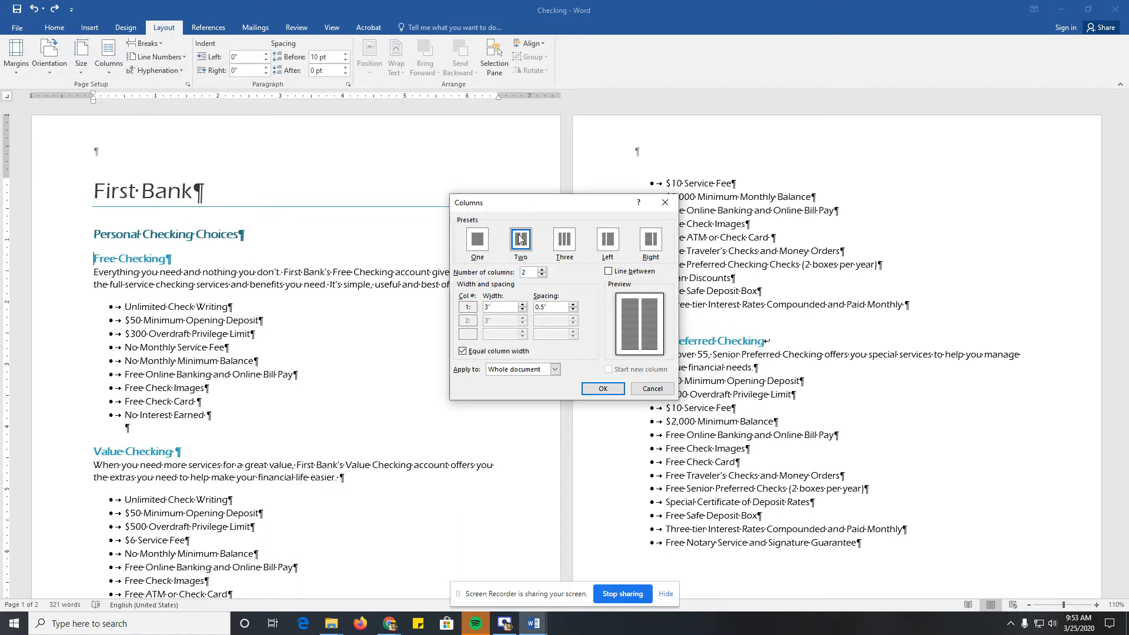
{"action": "left_click", "coordinate": [508, 370]}
{"action": "left_click", "coordinate": [509, 388]}
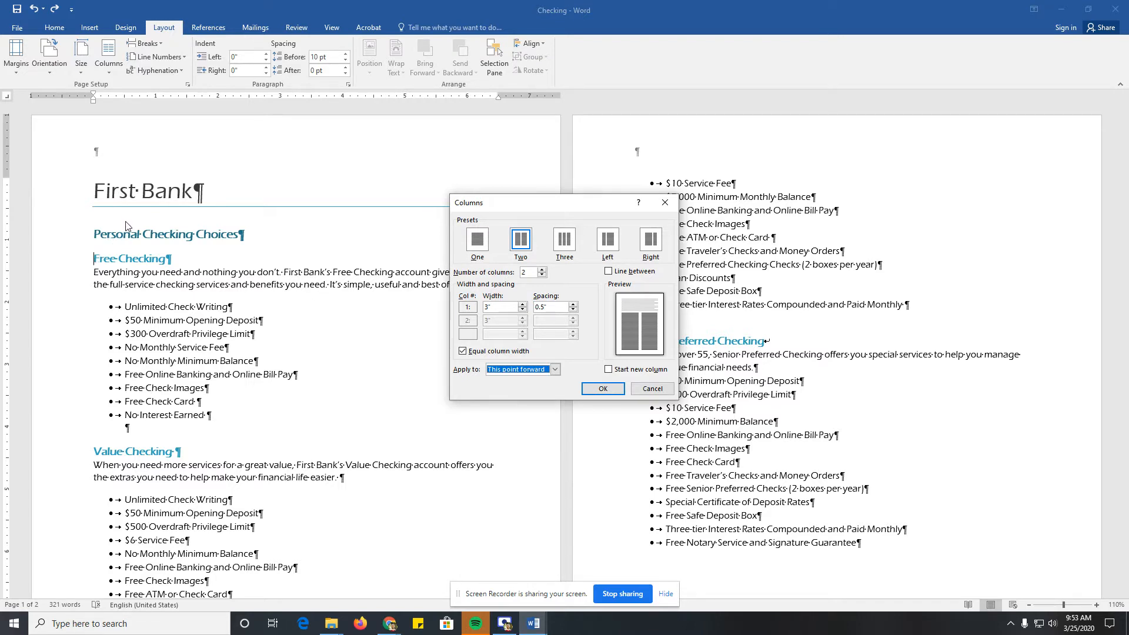
{"action": "left_click", "coordinate": [603, 389]}
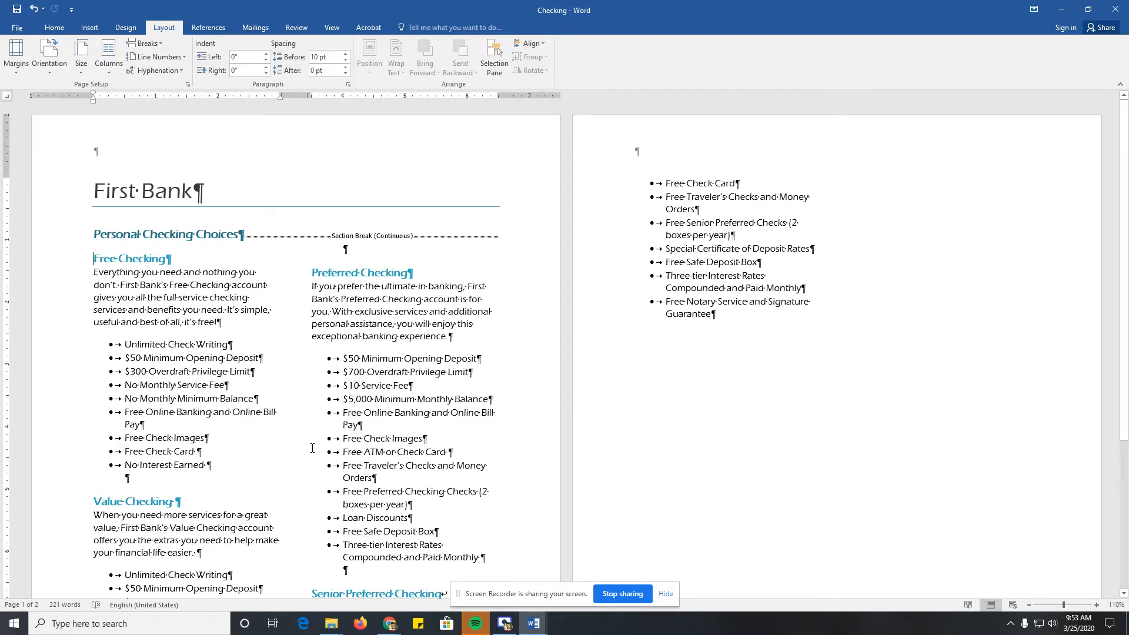
Step: Change the Free Checking section to three equal columns with a line between them
{"action": "left_click", "coordinate": [109, 64]}
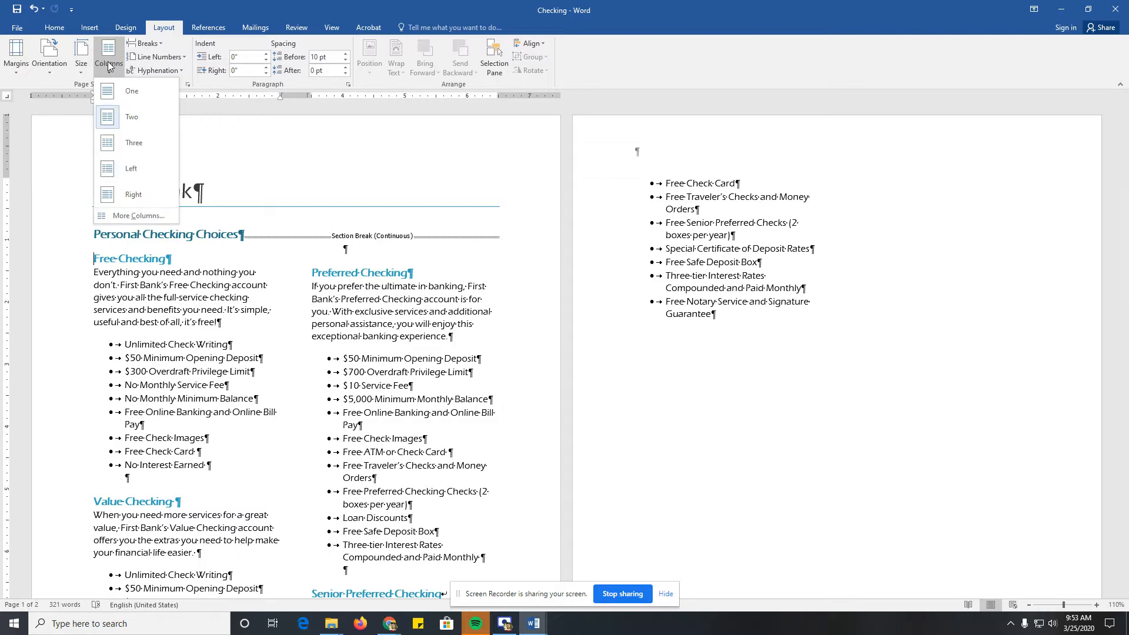
{"action": "left_click", "coordinate": [137, 213]}
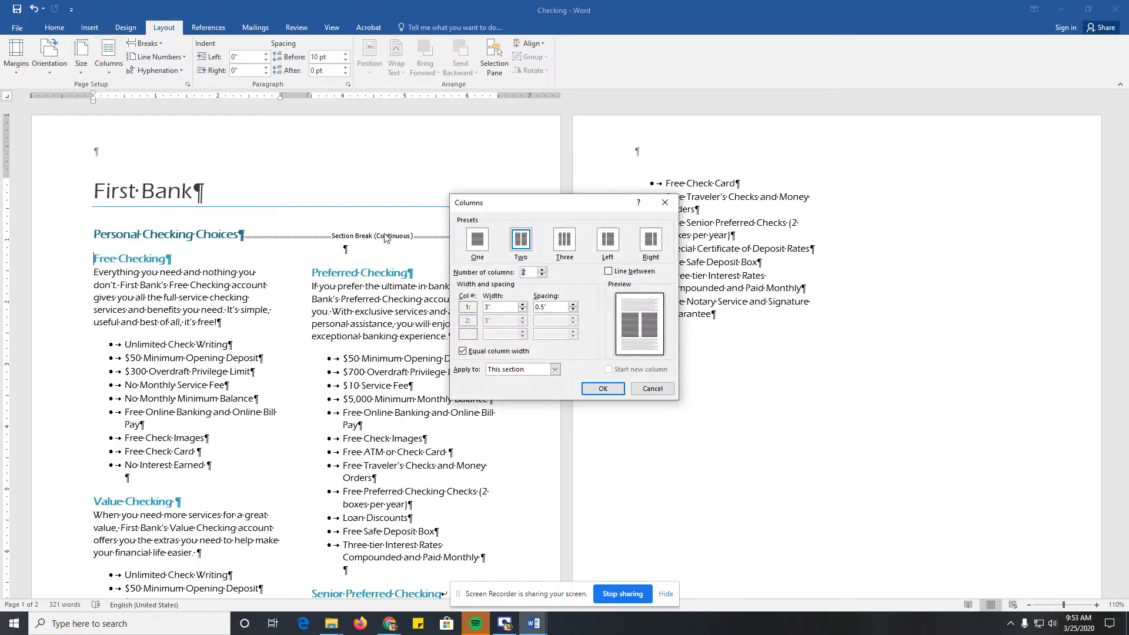
{"action": "left_click", "coordinate": [563, 239]}
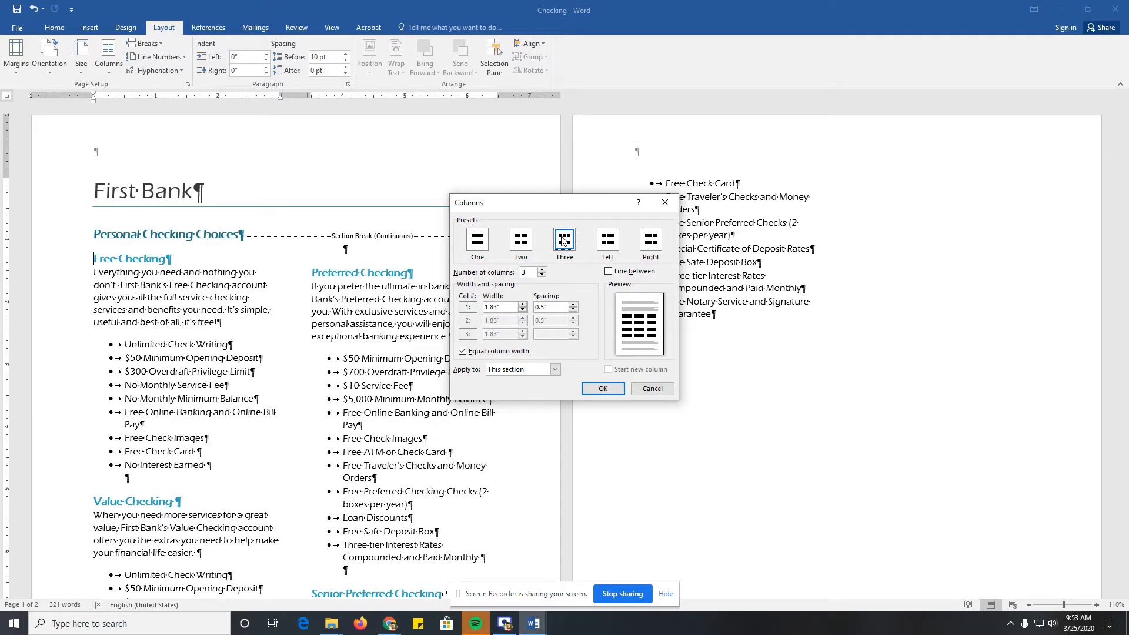
{"action": "left_click", "coordinate": [608, 272]}
{"action": "left_click", "coordinate": [592, 391]}
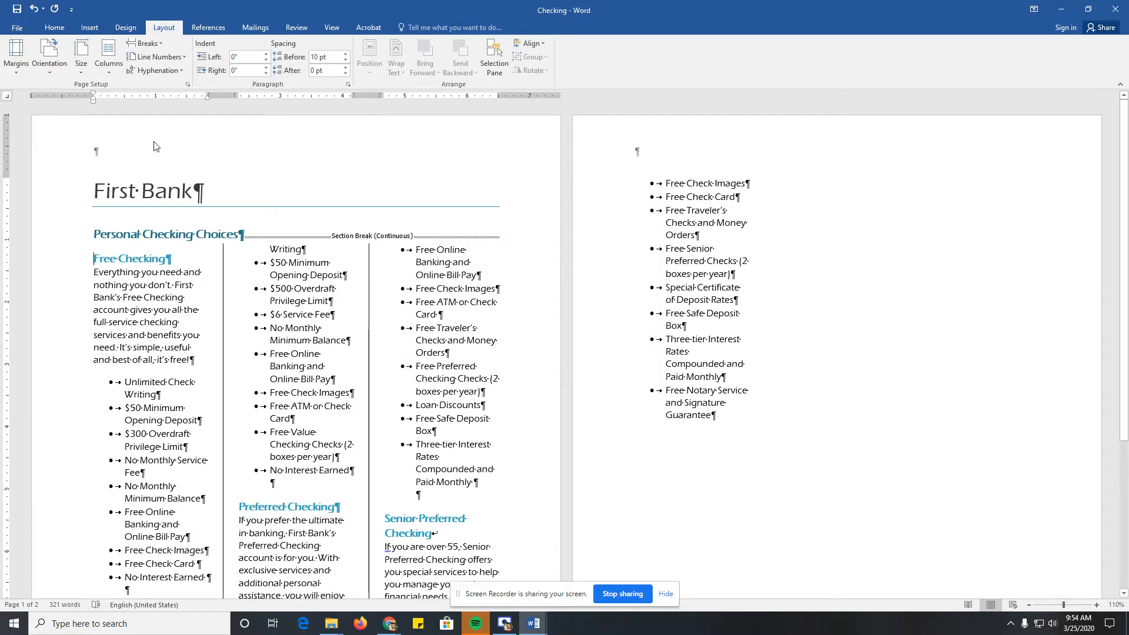
Step: Switch the three-column section to landscape orientation and check the resulting pages
{"action": "left_click", "coordinate": [49, 59]}
{"action": "left_click", "coordinate": [65, 118]}
{"action": "scroll", "coordinate": [444, 412], "scroll_direction": "up", "scroll_amount": 10}
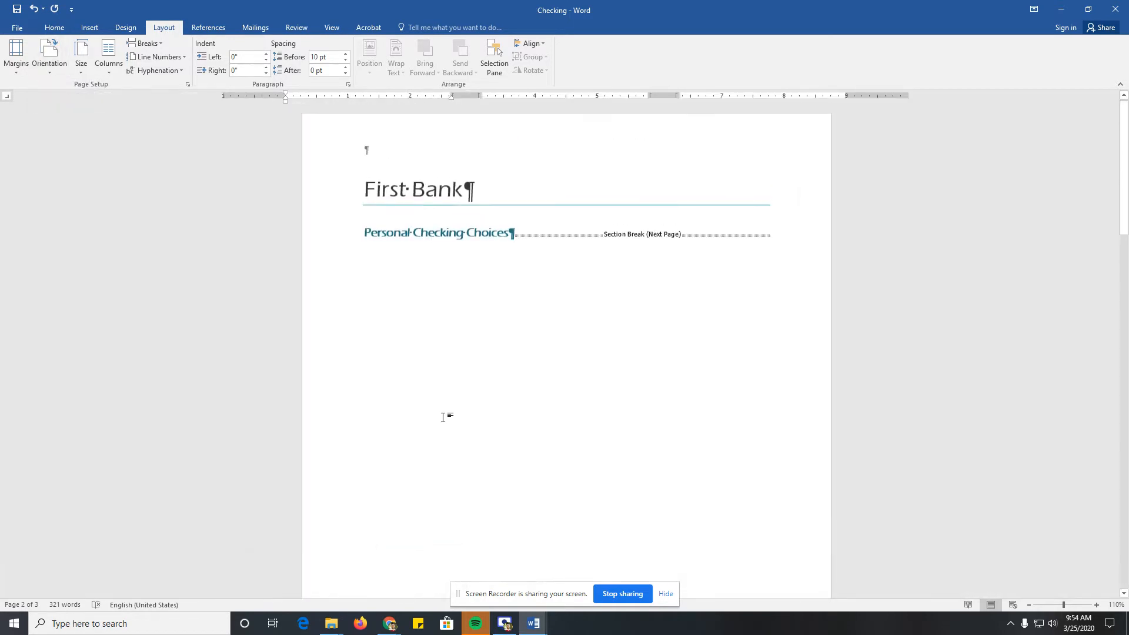
{"action": "scroll", "coordinate": [443, 417], "scroll_direction": "down", "scroll_amount": 15}
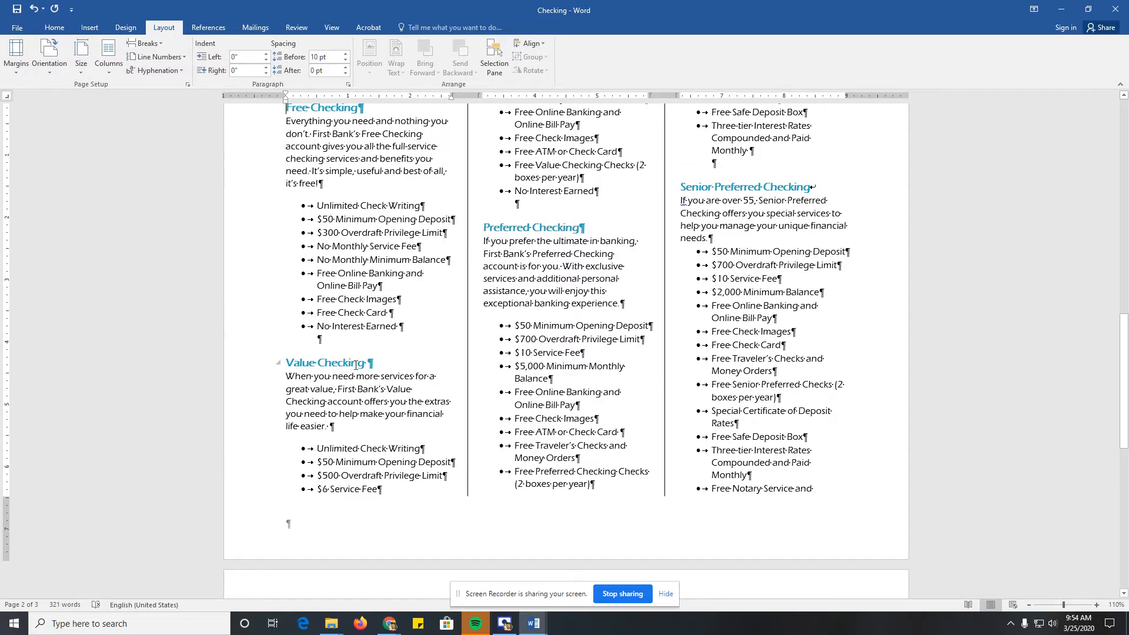
{"action": "scroll", "coordinate": [280, 229], "scroll_direction": "down", "scroll_amount": 3}
{"action": "scroll", "coordinate": [280, 229], "scroll_direction": "up", "scroll_amount": 8}
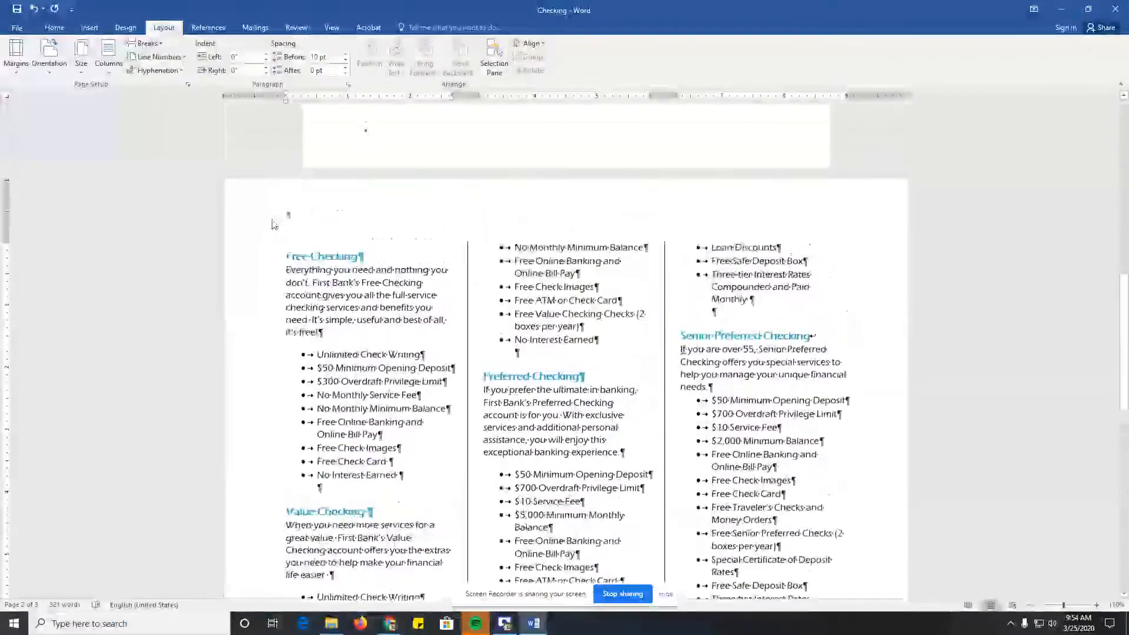
Step: Set the top and bottom margins to 0.5" for the whole document and check the resulting pages
{"action": "left_click", "coordinate": [16, 57]}
{"action": "left_click", "coordinate": [74, 358]}
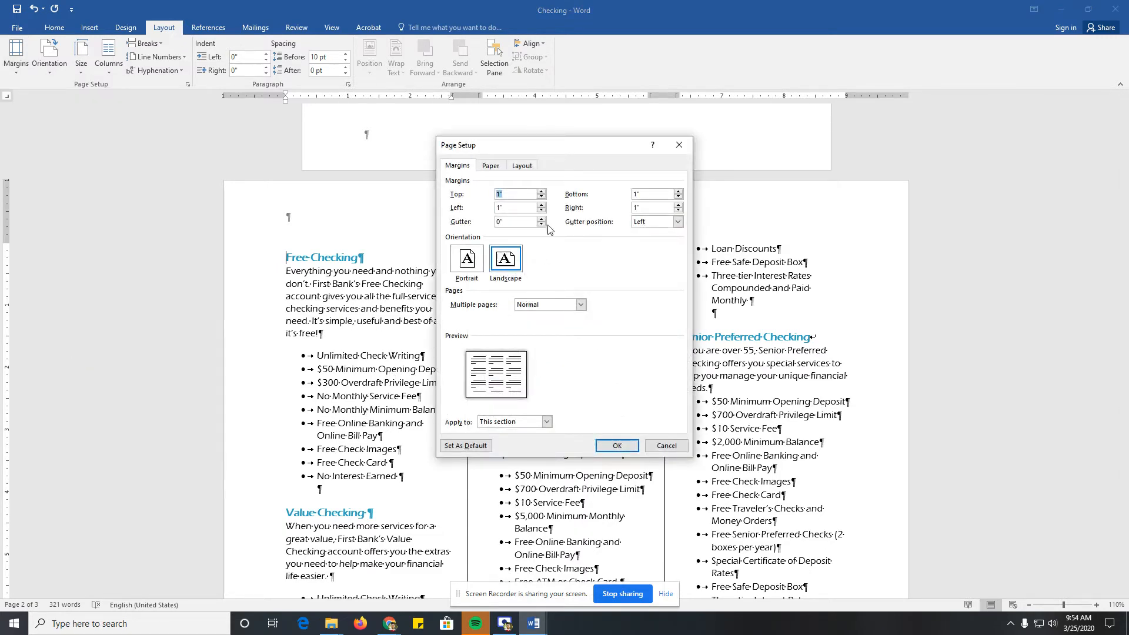
{"action": "left_click", "coordinate": [541, 197]}
{"action": "left_click", "coordinate": [541, 198]}
{"action": "left_click", "coordinate": [542, 197]}
{"action": "left_click", "coordinate": [542, 198]}
{"action": "left_click", "coordinate": [542, 198]}
{"action": "left_click", "coordinate": [678, 198]}
{"action": "left_click", "coordinate": [678, 198]}
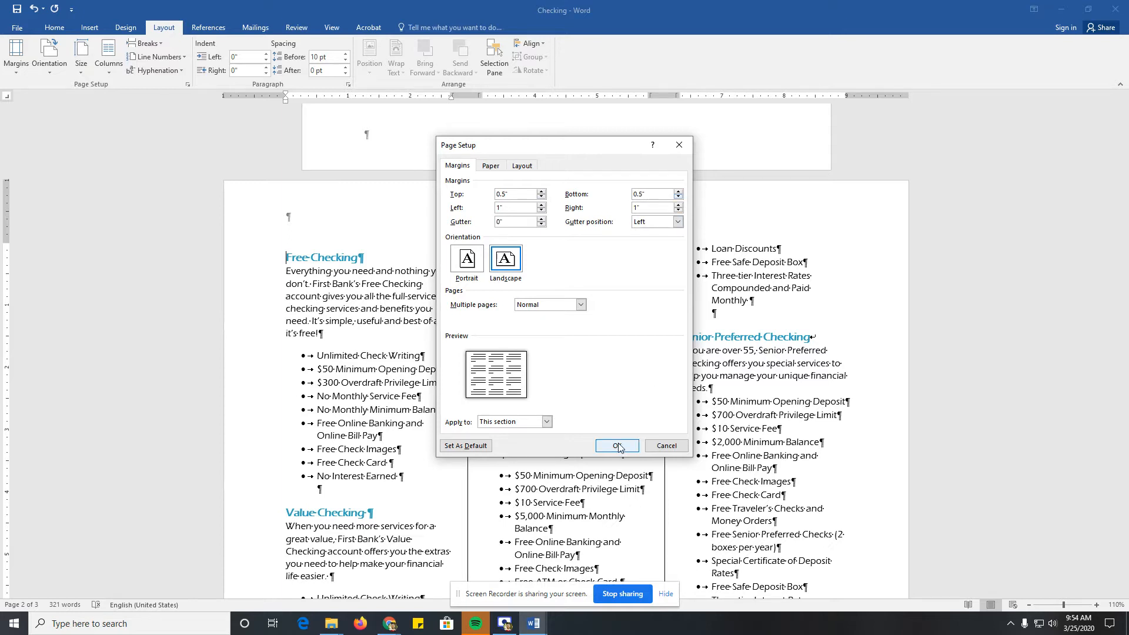
{"action": "left_click", "coordinate": [519, 422]}
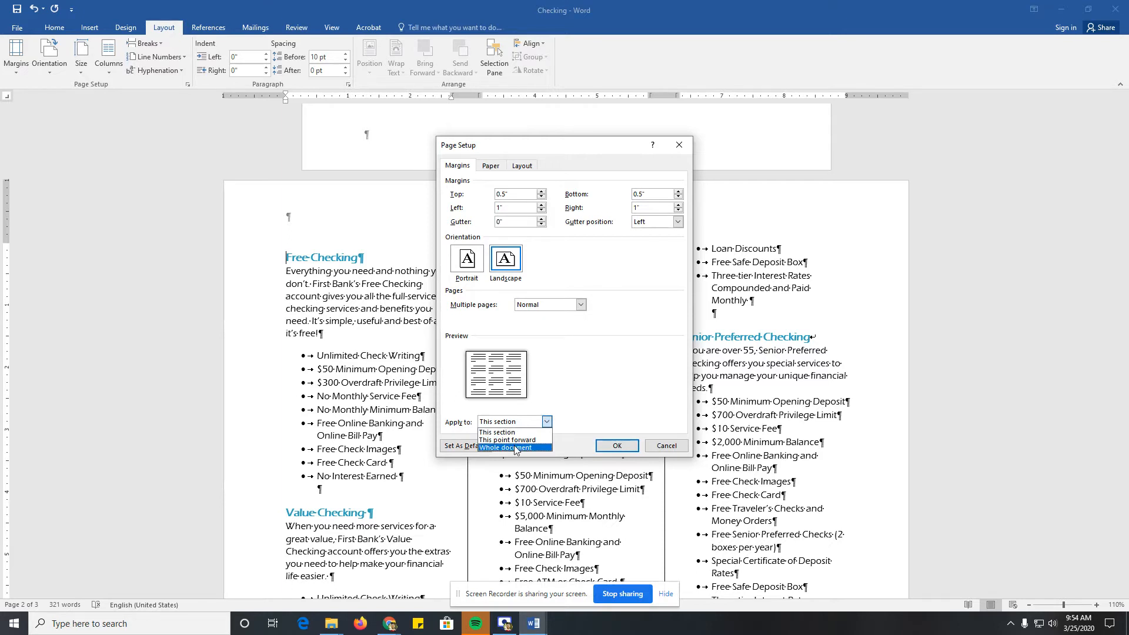
{"action": "left_click", "coordinate": [515, 448]}
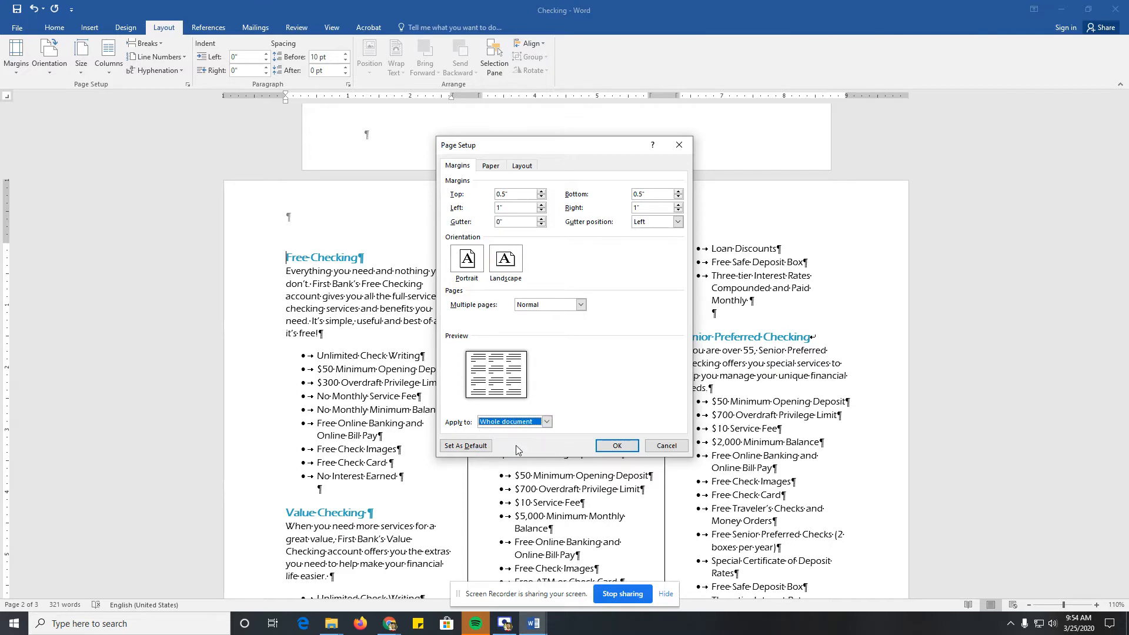
{"action": "left_click", "coordinate": [611, 446]}
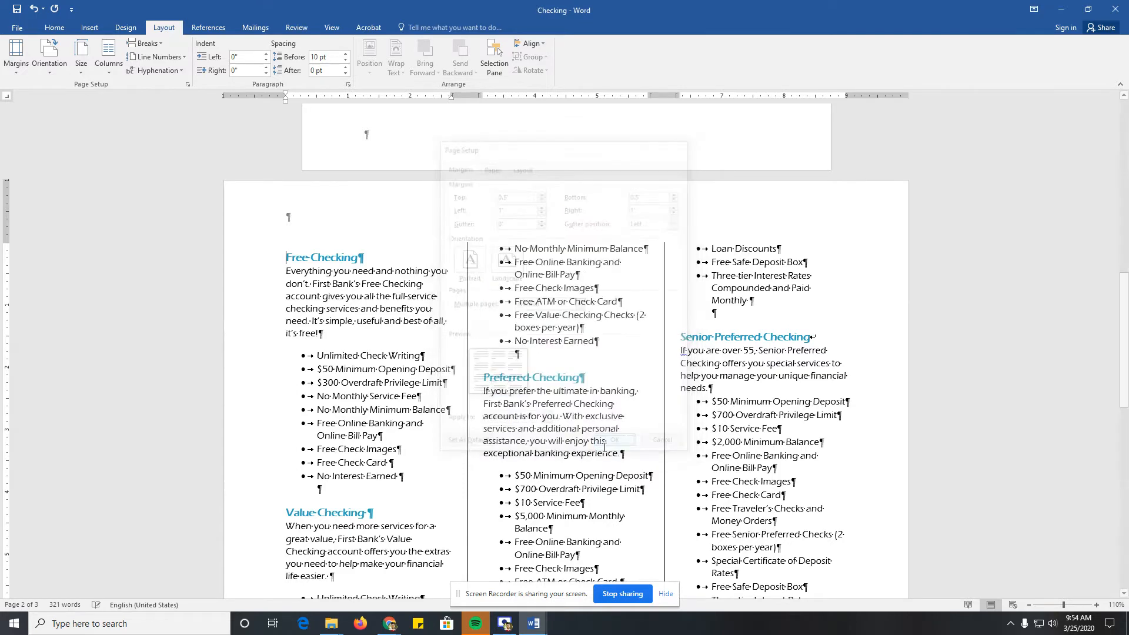
{"action": "scroll", "coordinate": [568, 457], "scroll_direction": "down", "scroll_amount": 3}
{"action": "scroll", "coordinate": [567, 458], "scroll_direction": "up", "scroll_amount": 10}
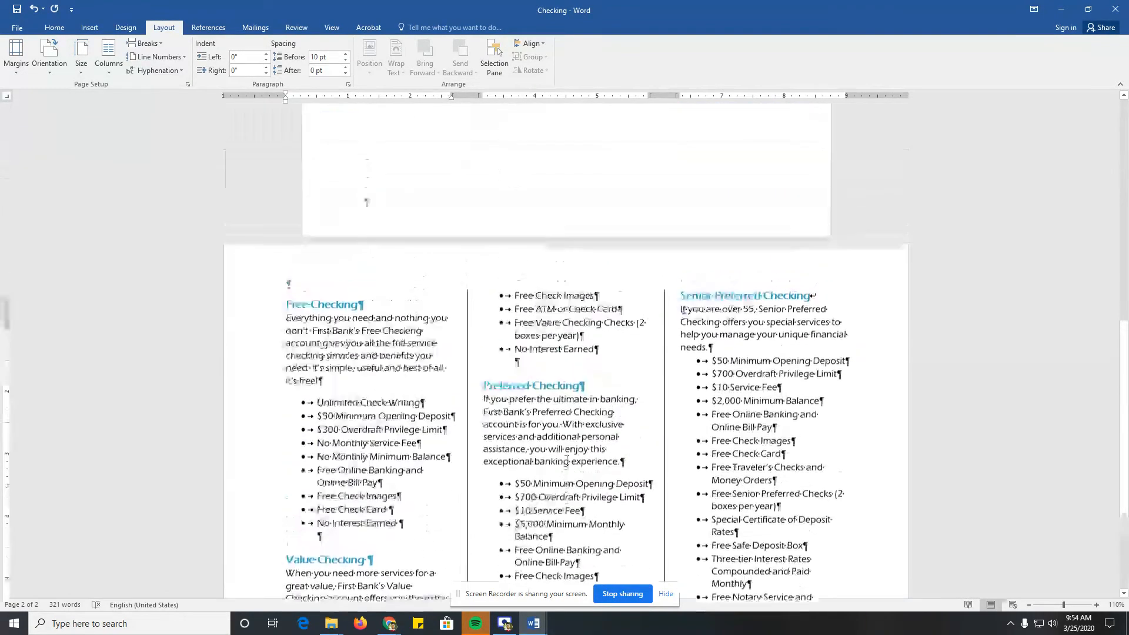
{"action": "scroll", "coordinate": [565, 462], "scroll_direction": "down", "scroll_amount": 9}
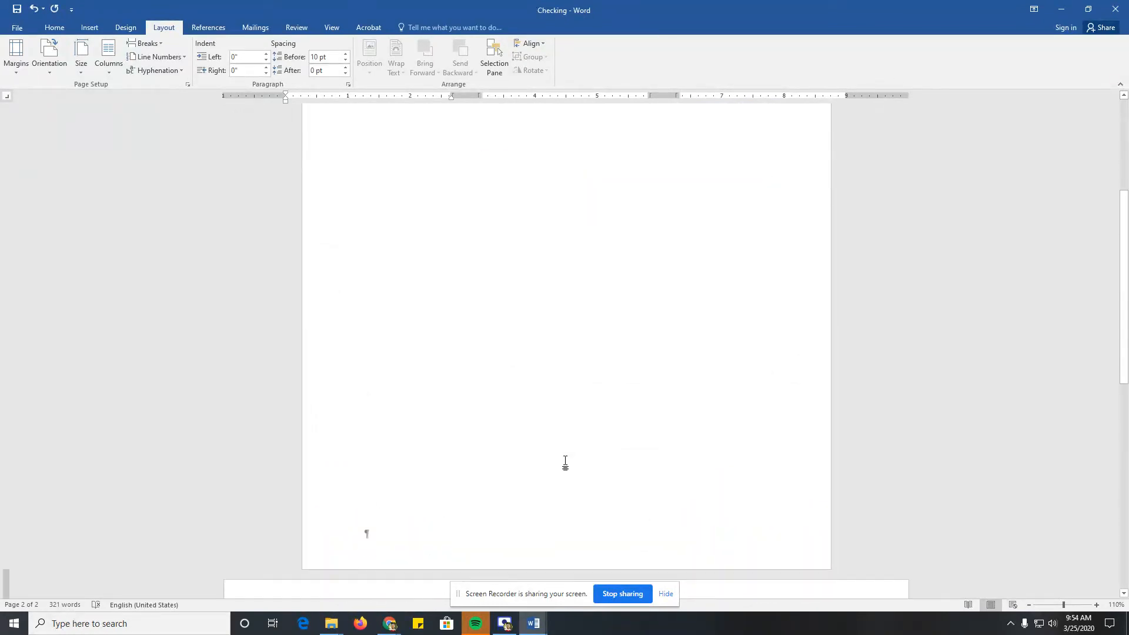
{"action": "scroll", "coordinate": [566, 461], "scroll_direction": "down", "scroll_amount": 1}
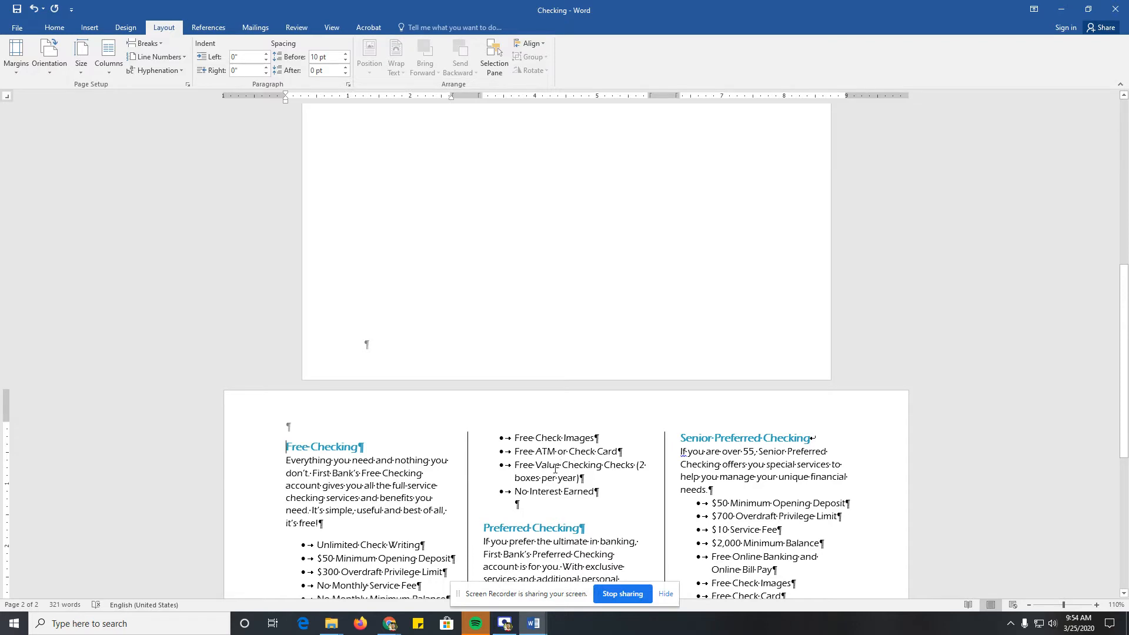
{"action": "scroll", "coordinate": [519, 462], "scroll_direction": "down", "scroll_amount": 5}
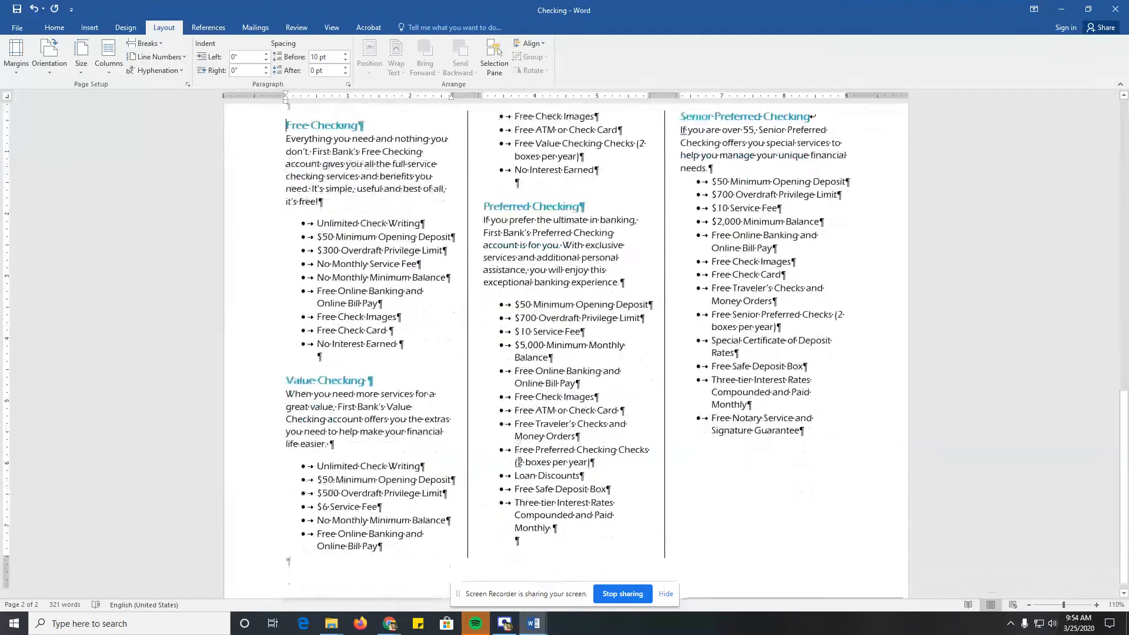
Step: Insert a column break before the Value Checking heading
{"action": "scroll", "coordinate": [519, 462], "scroll_direction": "down", "scroll_amount": 1}
{"action": "left_click", "coordinate": [292, 376]}
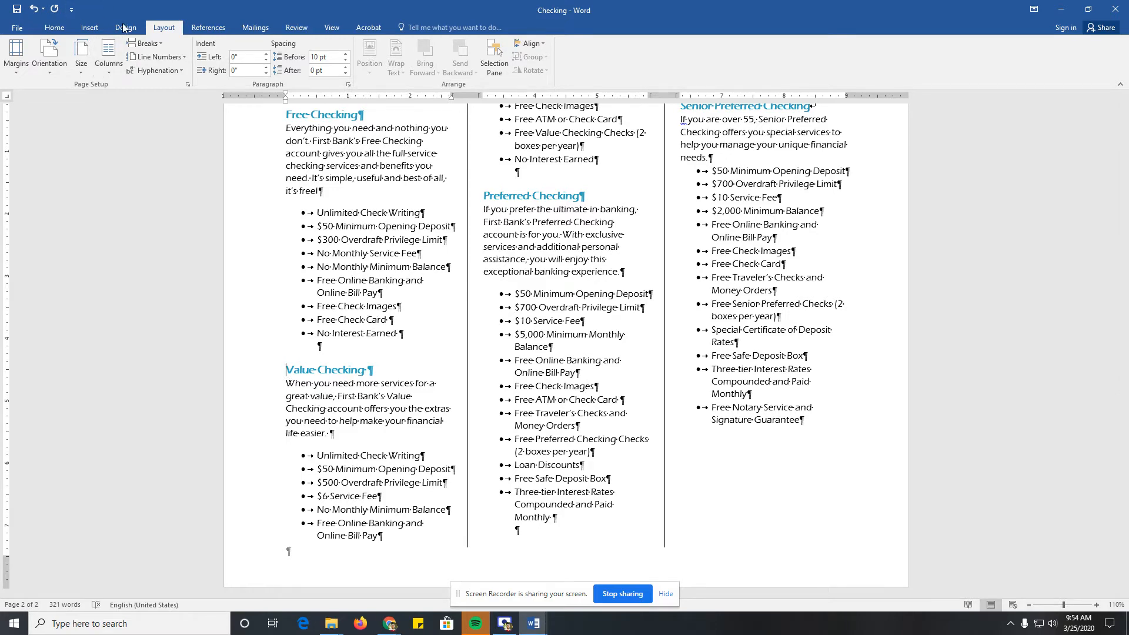
{"action": "left_click", "coordinate": [157, 47]}
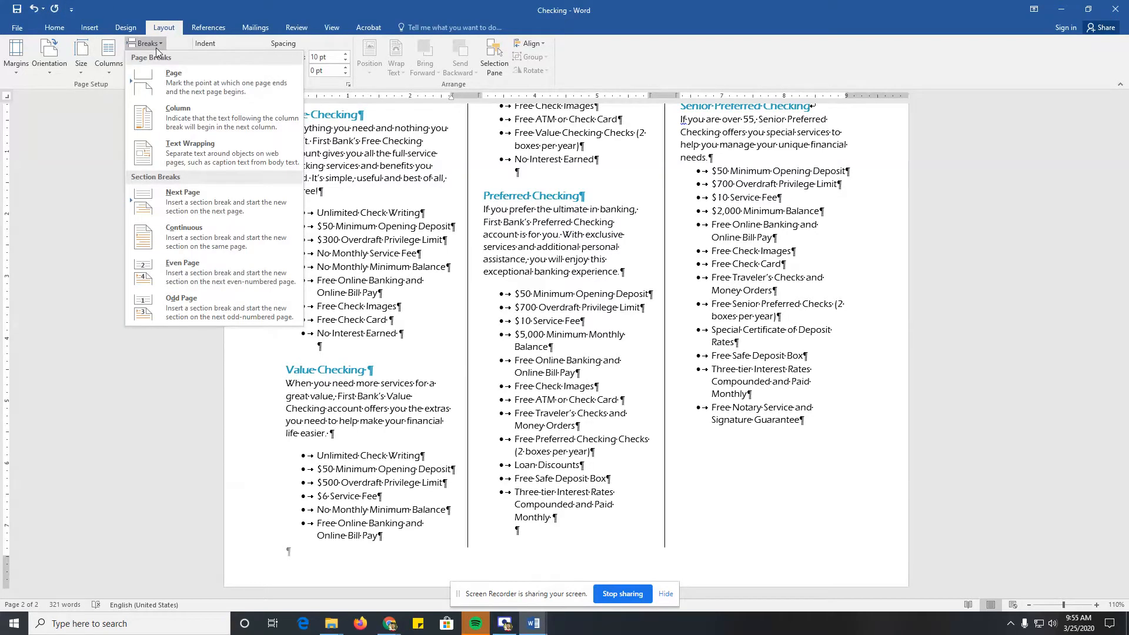
{"action": "left_click", "coordinate": [178, 110]}
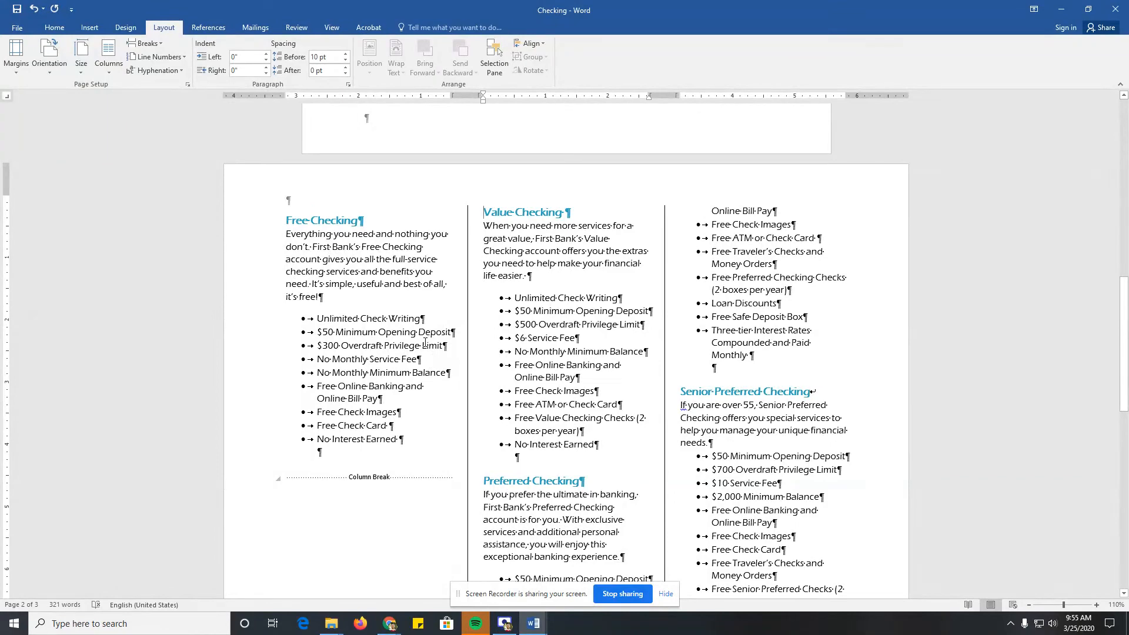
Step: Insert a column break before the Preferred Checking heading
{"action": "scroll", "coordinate": [393, 342], "scroll_direction": "down", "scroll_amount": 1}
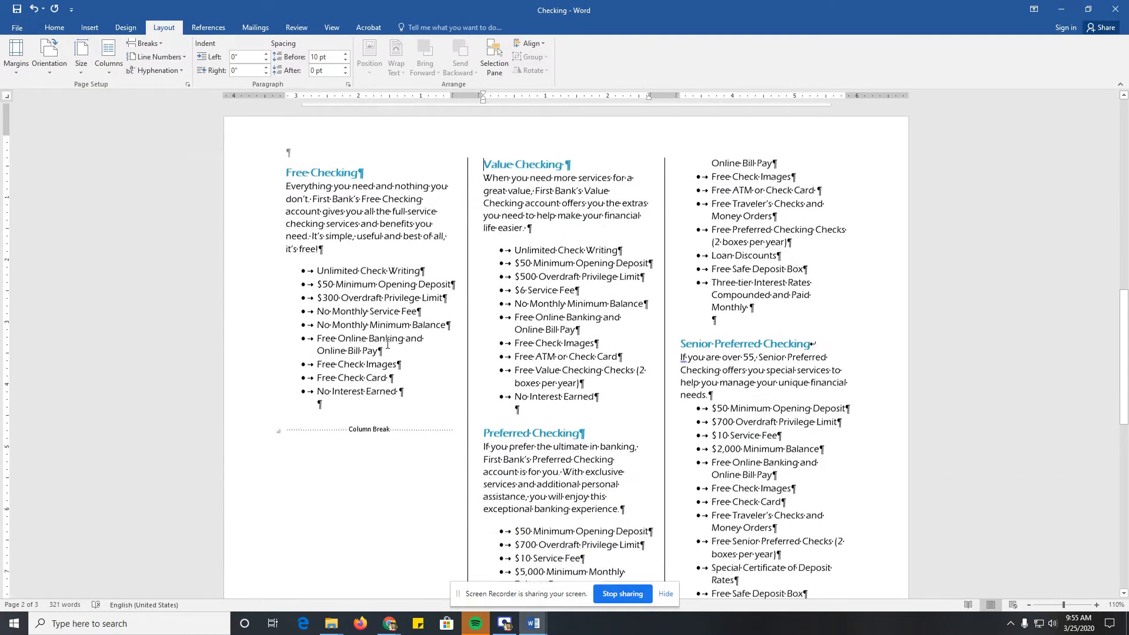
{"action": "left_click", "coordinate": [484, 420]}
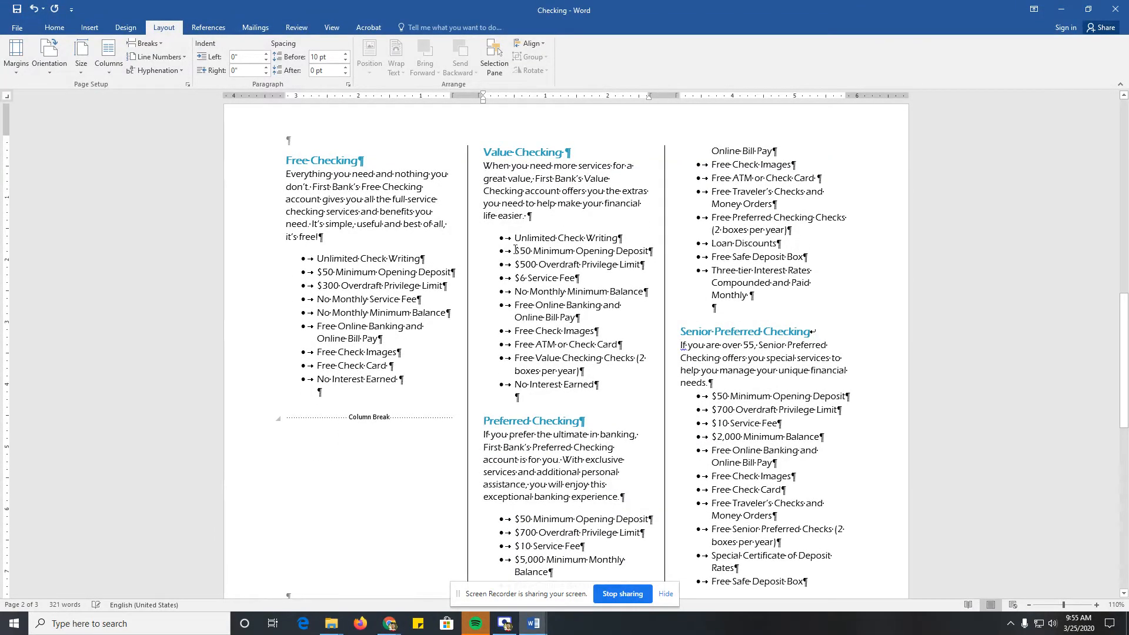
{"action": "left_click", "coordinate": [145, 43]}
{"action": "left_click", "coordinate": [209, 121]}
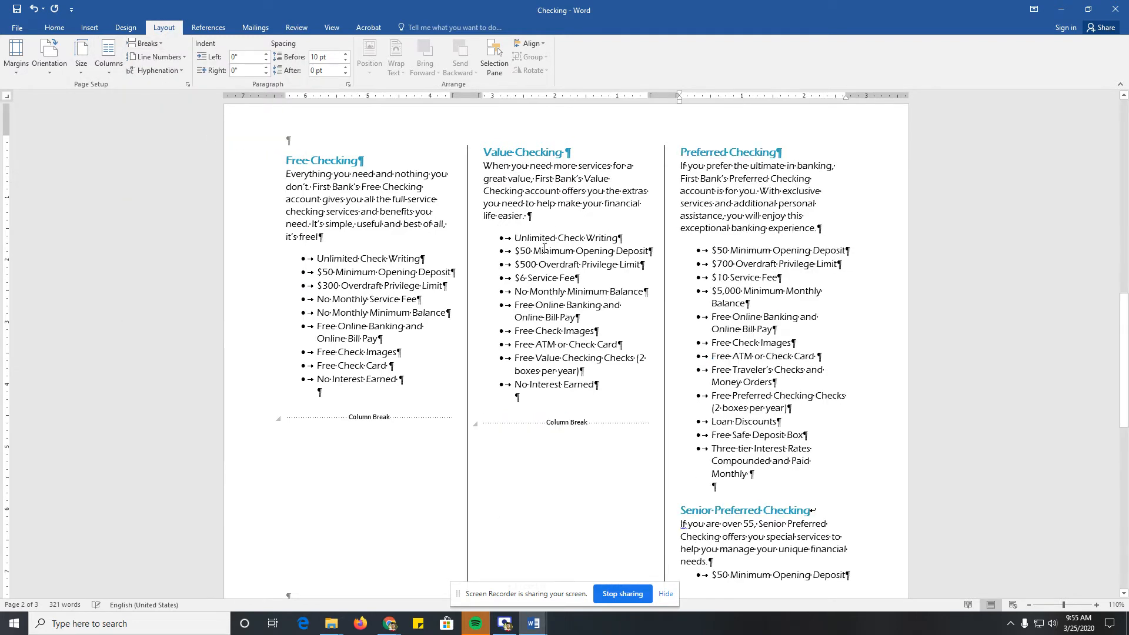
Step: Insert a column break before the Senior Preferred Checking heading and check where that text goes
{"action": "scroll", "coordinate": [677, 369], "scroll_direction": "down", "scroll_amount": 3}
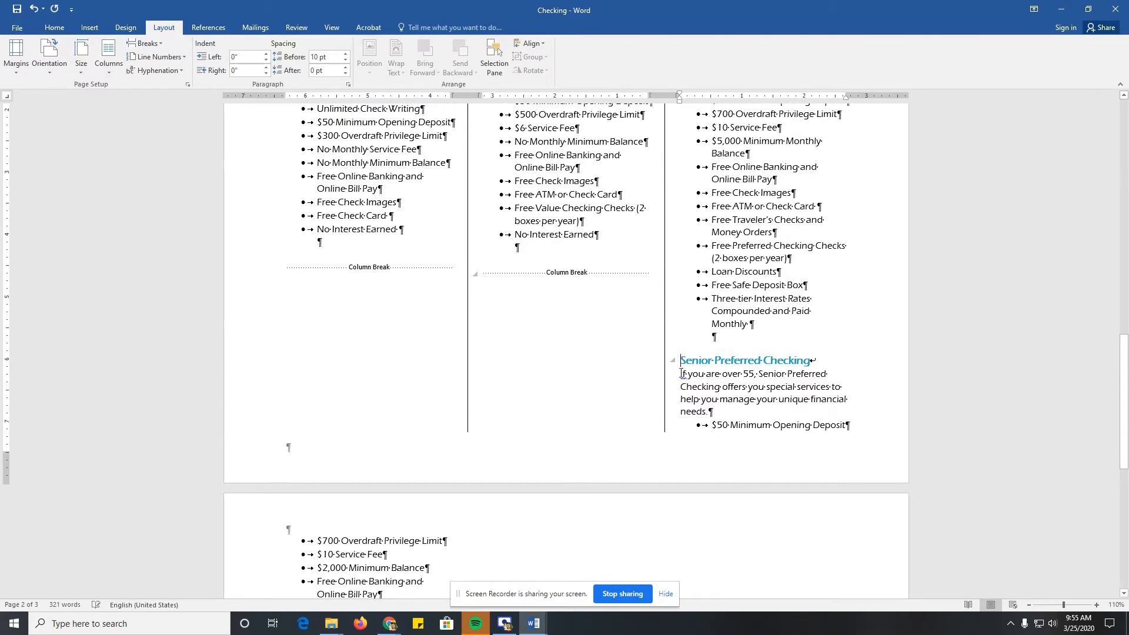
{"action": "left_click", "coordinate": [120, 74]}
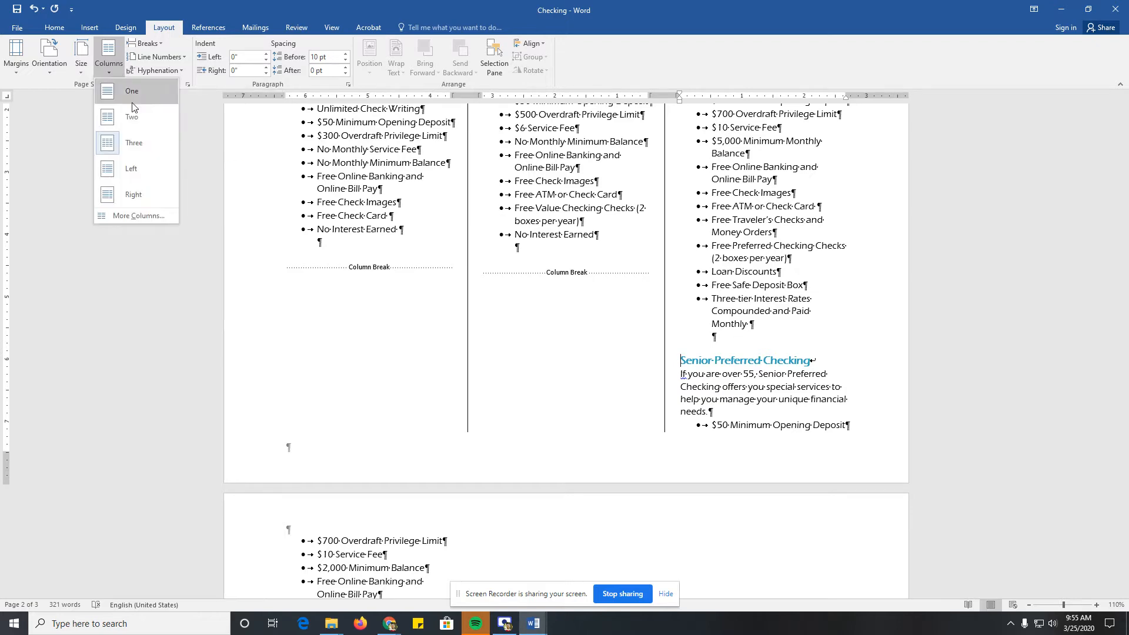
{"action": "left_click", "coordinate": [155, 48]}
{"action": "left_click", "coordinate": [185, 115]}
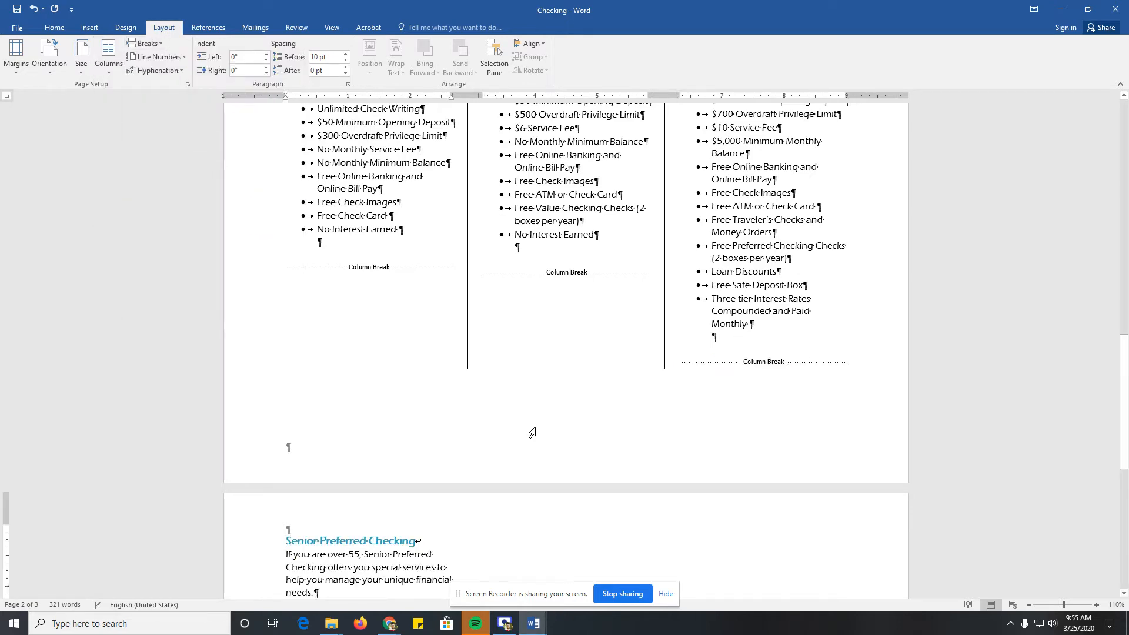
{"action": "scroll", "coordinate": [541, 432], "scroll_direction": "down", "scroll_amount": 3}
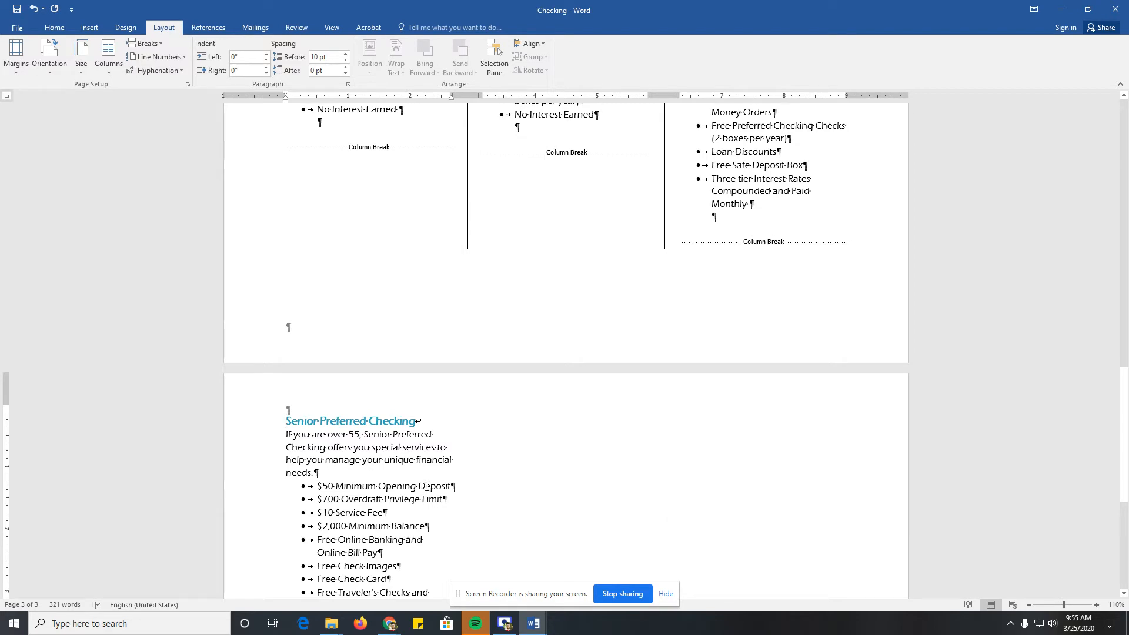
Step: Center the First Bank title and the Personal Checking Choices heading on the first page
{"action": "scroll", "coordinate": [432, 486], "scroll_direction": "up", "scroll_amount": 15}
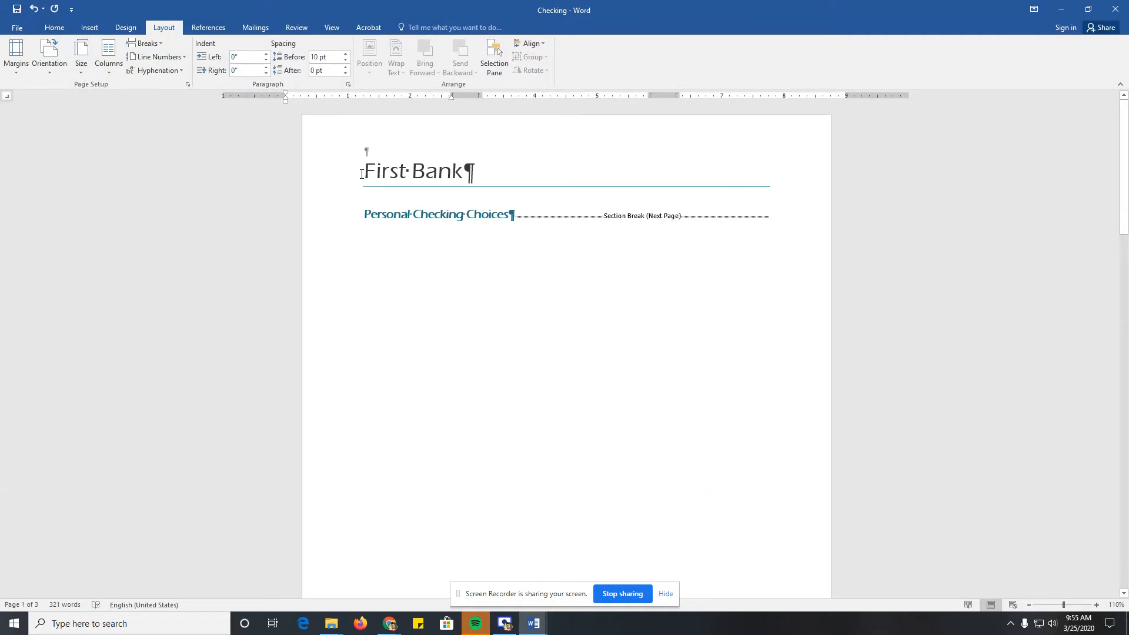
{"action": "left_click_drag", "start_coordinate": [363, 170], "coordinate": [413, 215]}
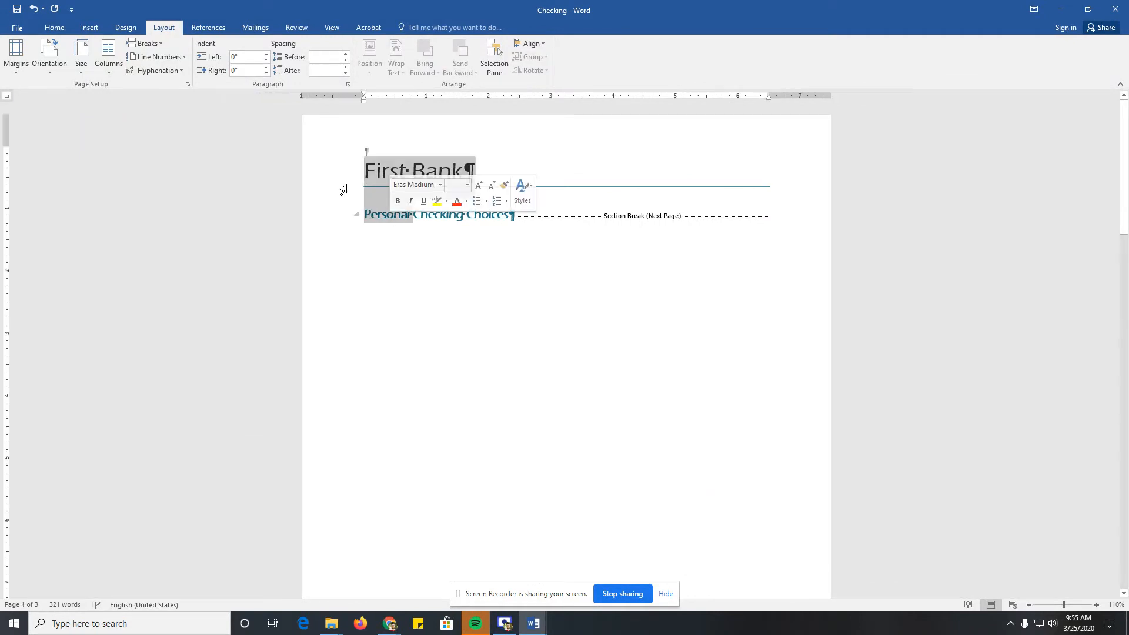
{"action": "left_click", "coordinate": [55, 28]}
{"action": "left_click", "coordinate": [269, 66]}
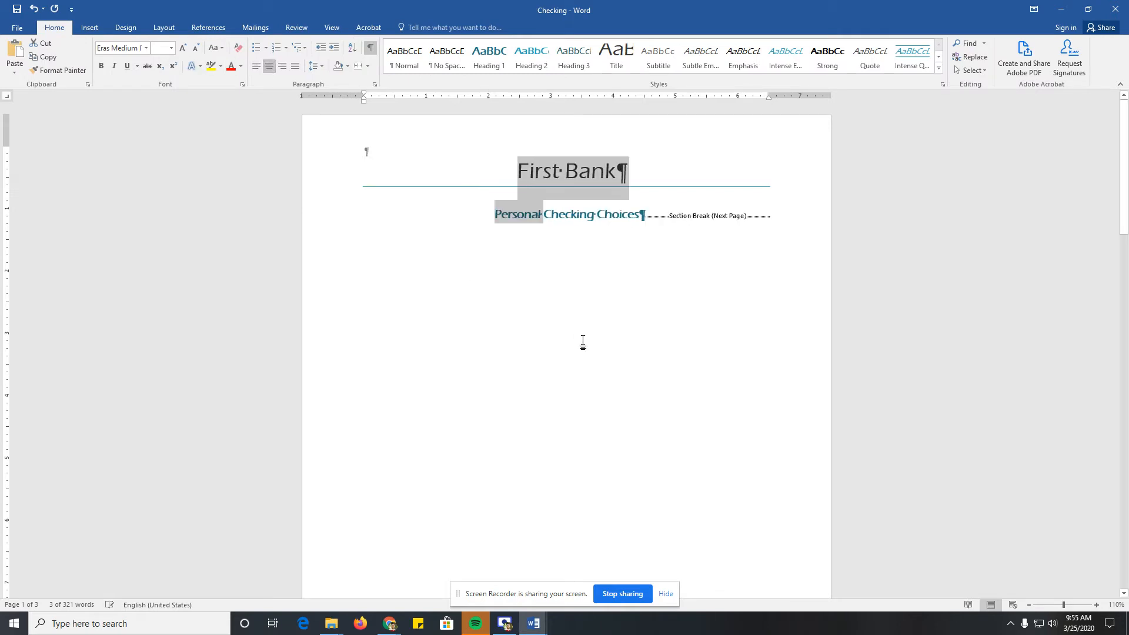
{"action": "left_click", "coordinate": [559, 303]}
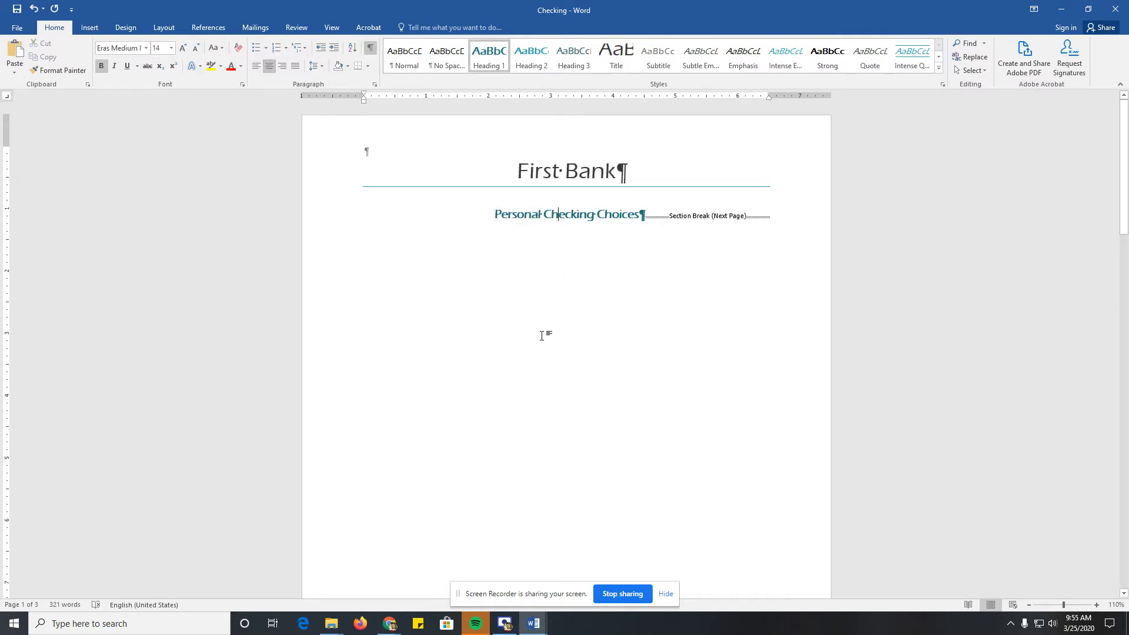
Step: Configure four equal columns for the Free Checking section, 2.25" wide with 0" spacing, keeping the line between
{"action": "scroll", "coordinate": [509, 348], "scroll_direction": "down", "scroll_amount": 10}
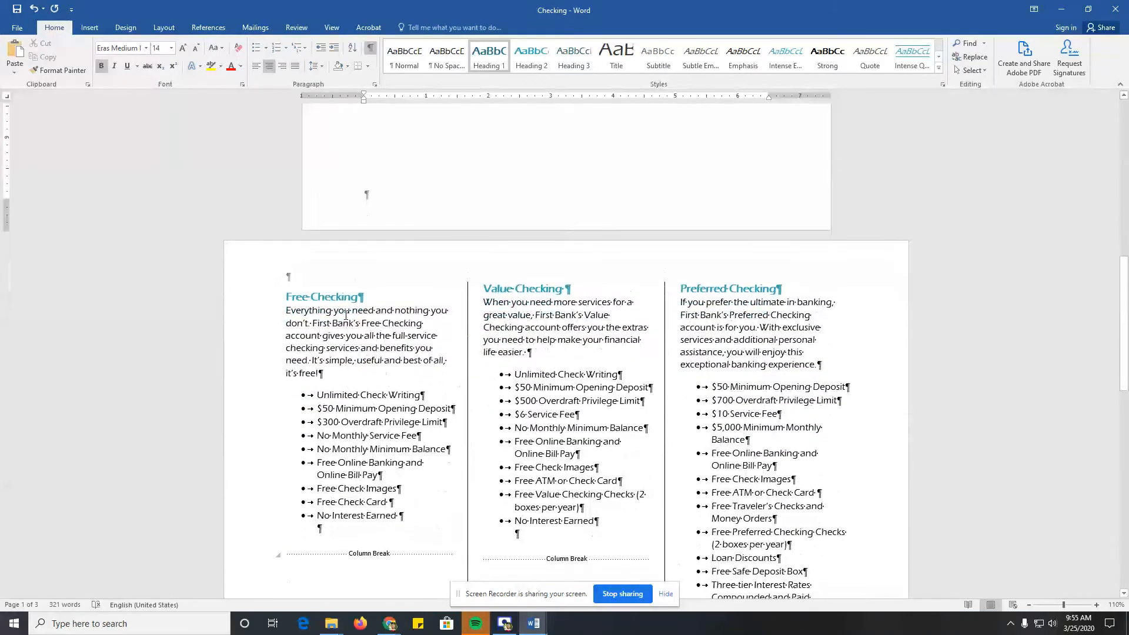
{"action": "left_click", "coordinate": [342, 321]}
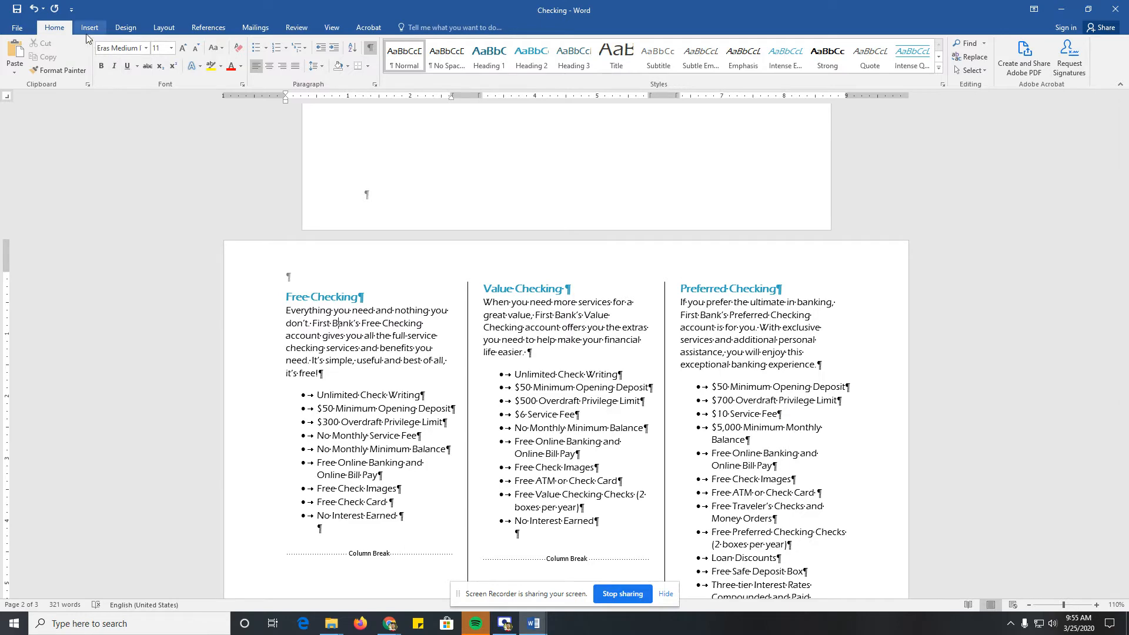
{"action": "left_click", "coordinate": [164, 28]}
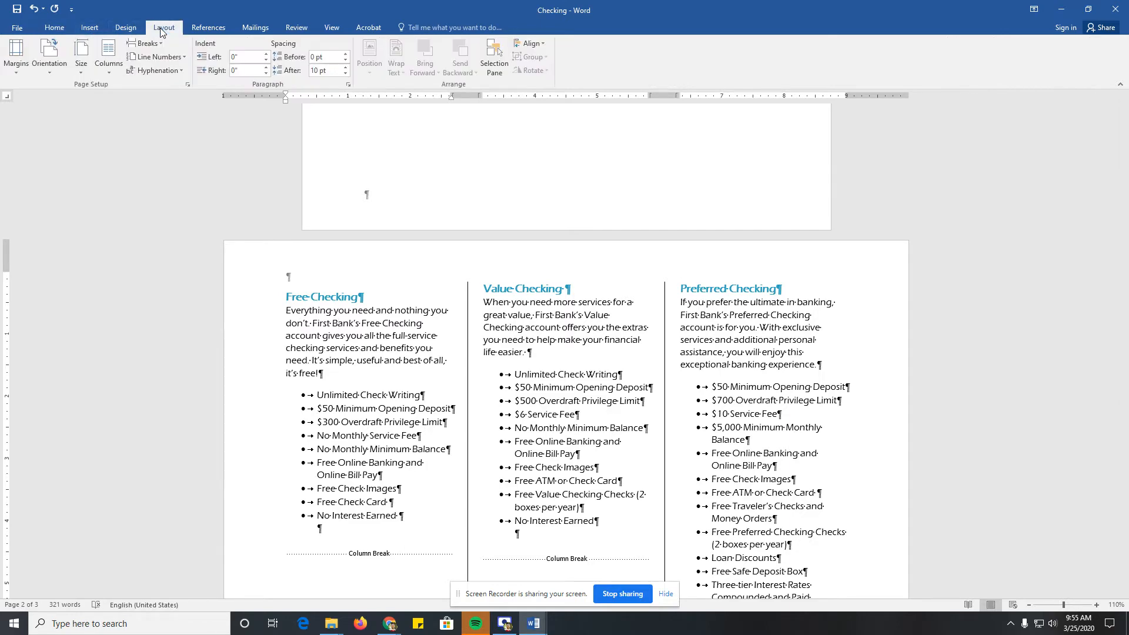
{"action": "left_click", "coordinate": [109, 59]}
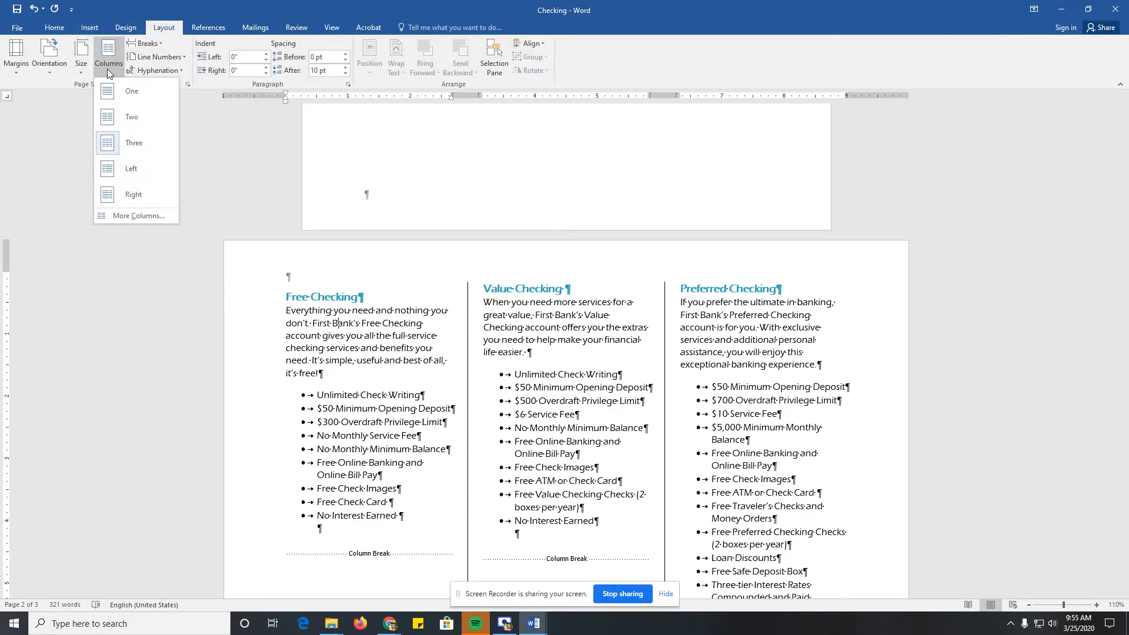
{"action": "left_click", "coordinate": [121, 217]}
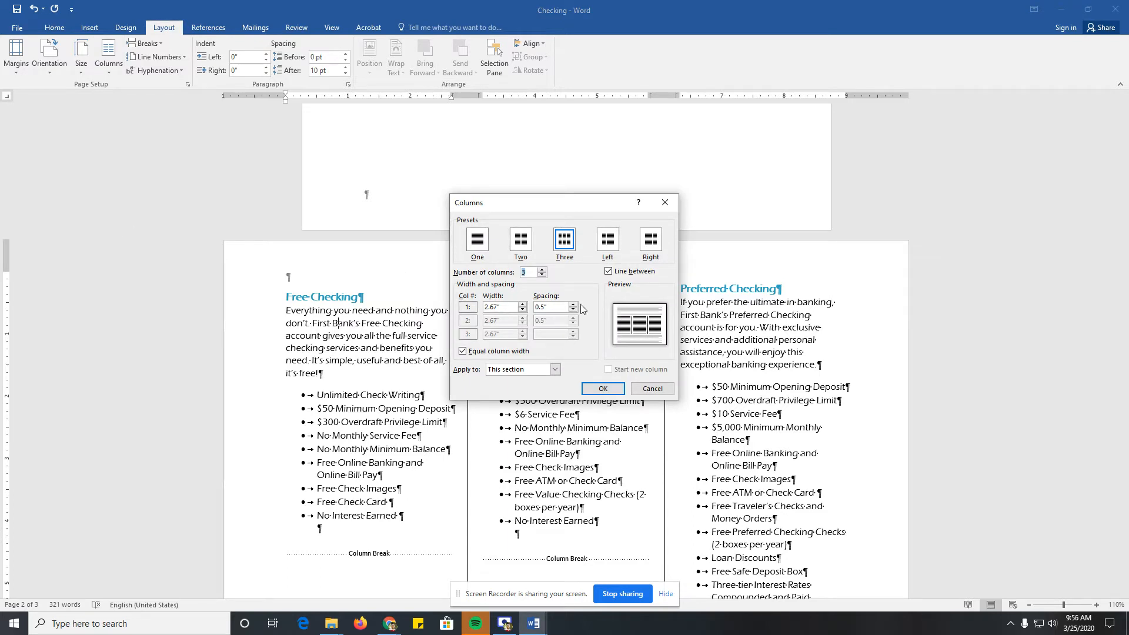
{"action": "left_click", "coordinate": [529, 271]}
{"action": "key", "text": "BackSpace"}
{"action": "left_click", "coordinate": [502, 307]}
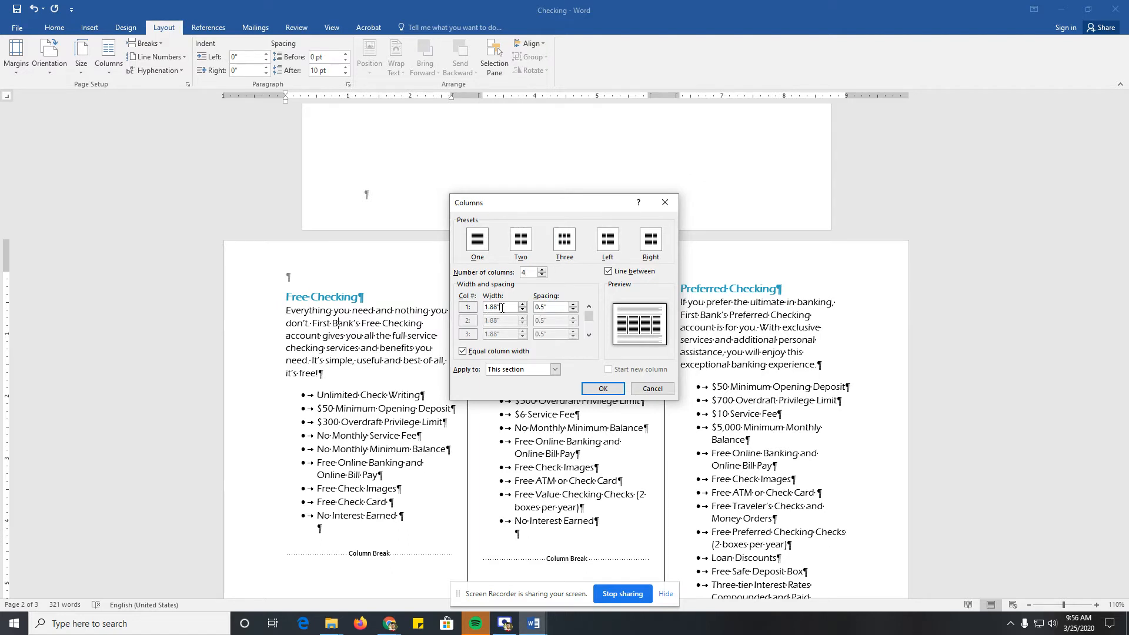
{"action": "left_click_drag", "start_coordinate": [501, 307], "coordinate": [468, 311]}
{"action": "type", "text": "3"}
Step: Try unequal column widths by turning off equal column width and increasing the first column's width
{"action": "left_click", "coordinate": [523, 351]}
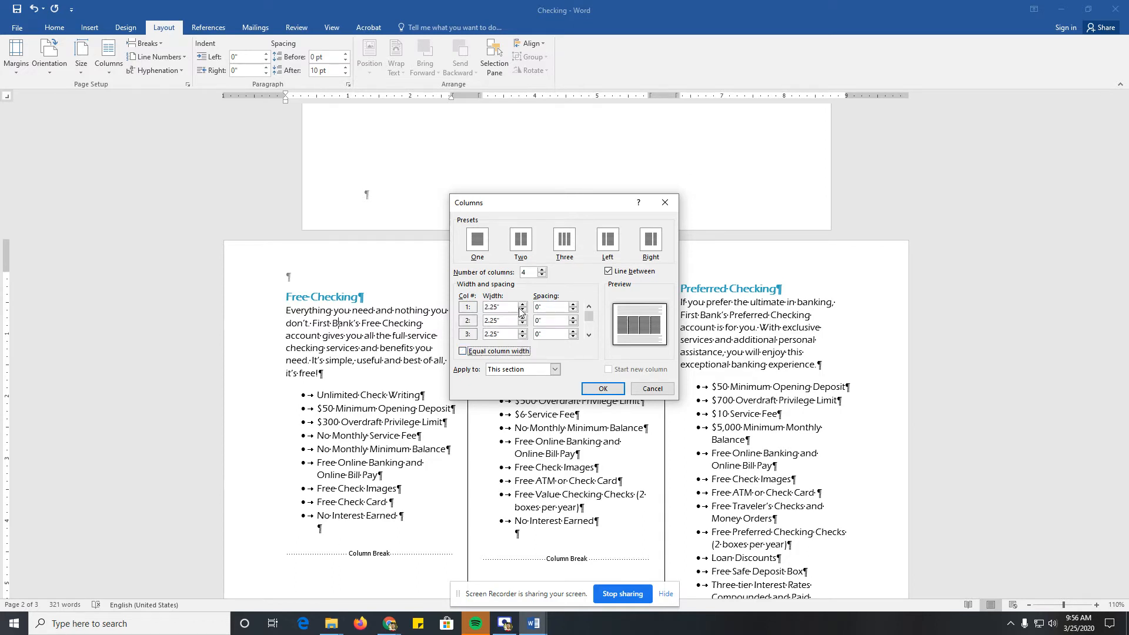
{"action": "left_click", "coordinate": [522, 304]}
{"action": "left_click", "coordinate": [524, 305]}
{"action": "left_click", "coordinate": [523, 305]}
{"action": "left_click", "coordinate": [524, 305]}
{"action": "left_click", "coordinate": [524, 305]}
{"action": "left_click", "coordinate": [523, 305]}
{"action": "left_click", "coordinate": [524, 305]}
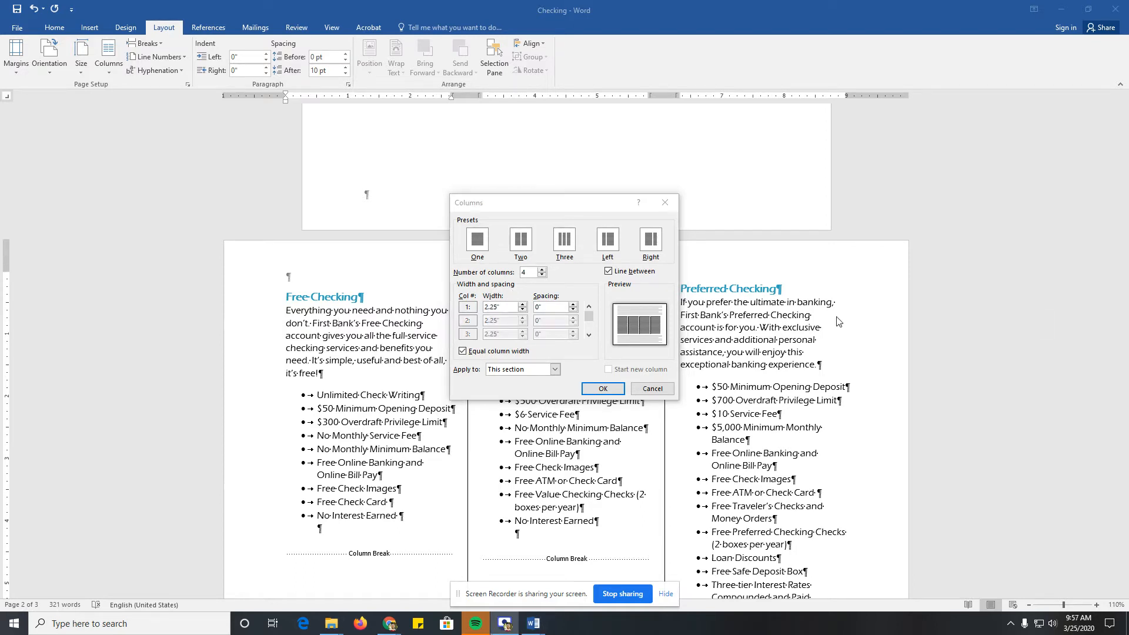
{"action": "left_click", "coordinate": [466, 352]}
{"action": "left_click", "coordinate": [464, 352]}
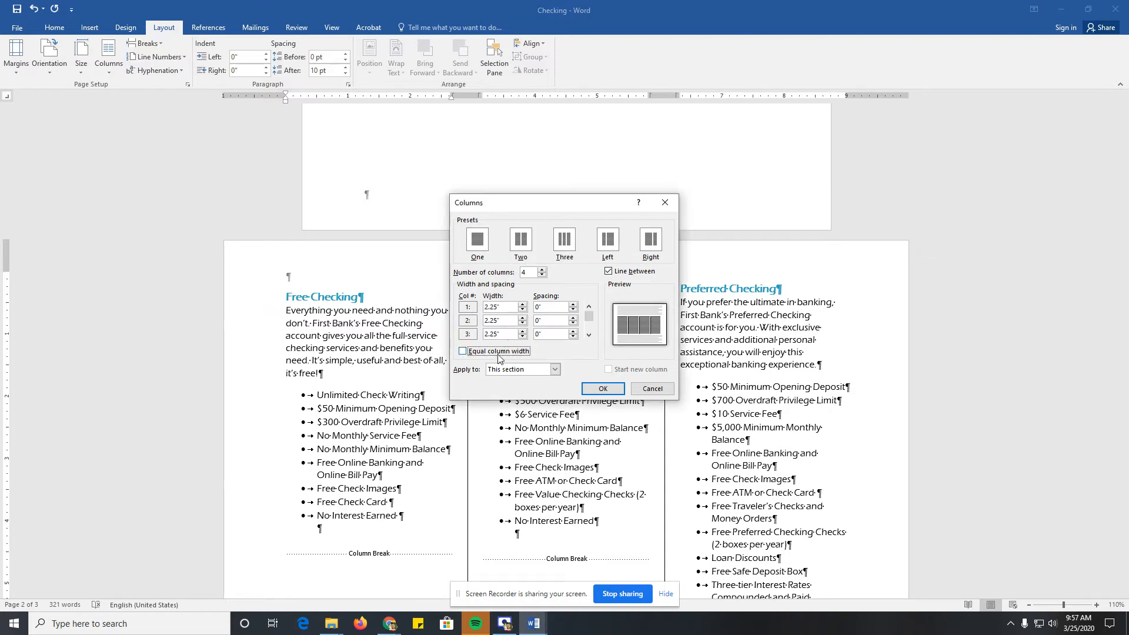
{"action": "left_click", "coordinate": [463, 351]}
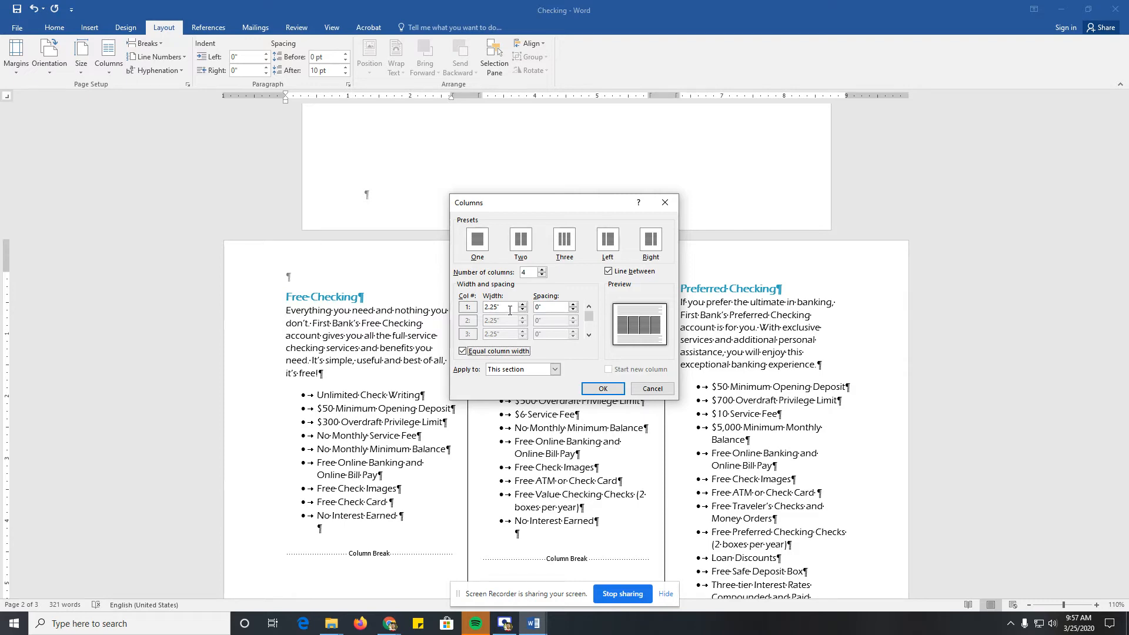
Step: Apply the four-column layout to the section and check how the checking accounts fit on the page
{"action": "left_click", "coordinate": [599, 391]}
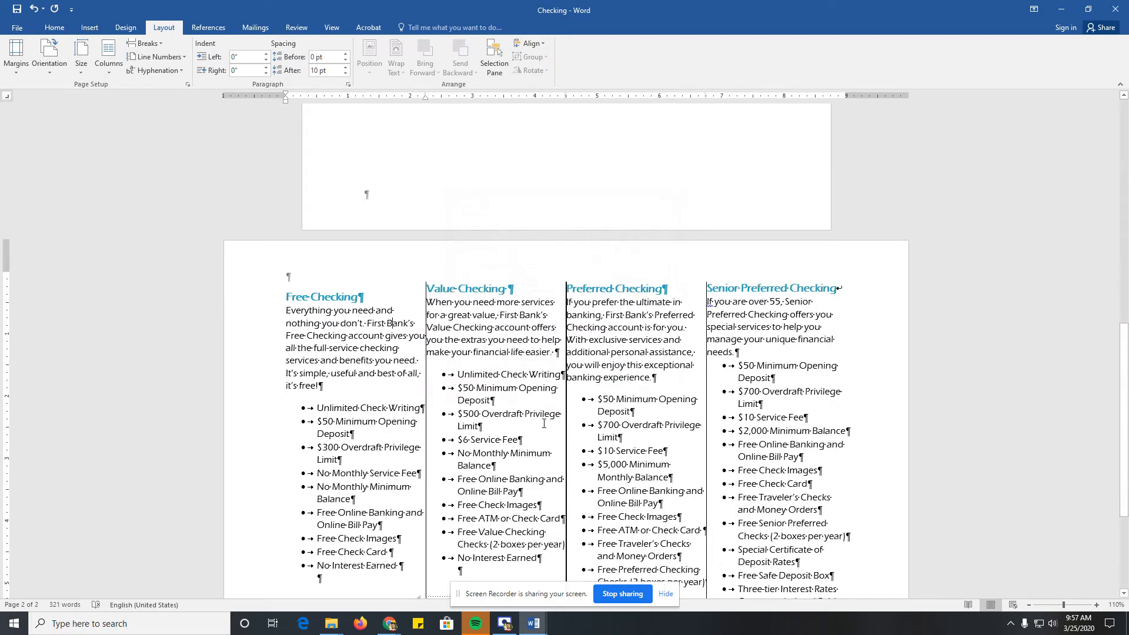
{"action": "scroll", "coordinate": [539, 430], "scroll_direction": "down", "scroll_amount": 3}
{"action": "scroll", "coordinate": [538, 430], "scroll_direction": "up", "scroll_amount": 3}
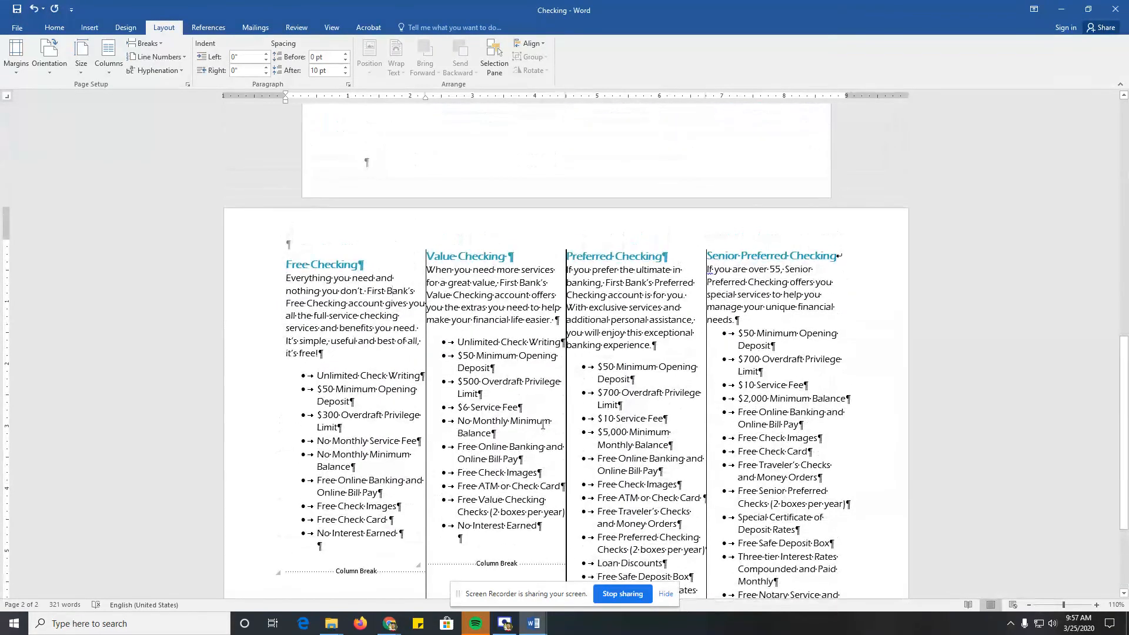
Step: Set the spacing before the Free Checking heading to 0 pt
{"action": "left_click", "coordinate": [304, 254]}
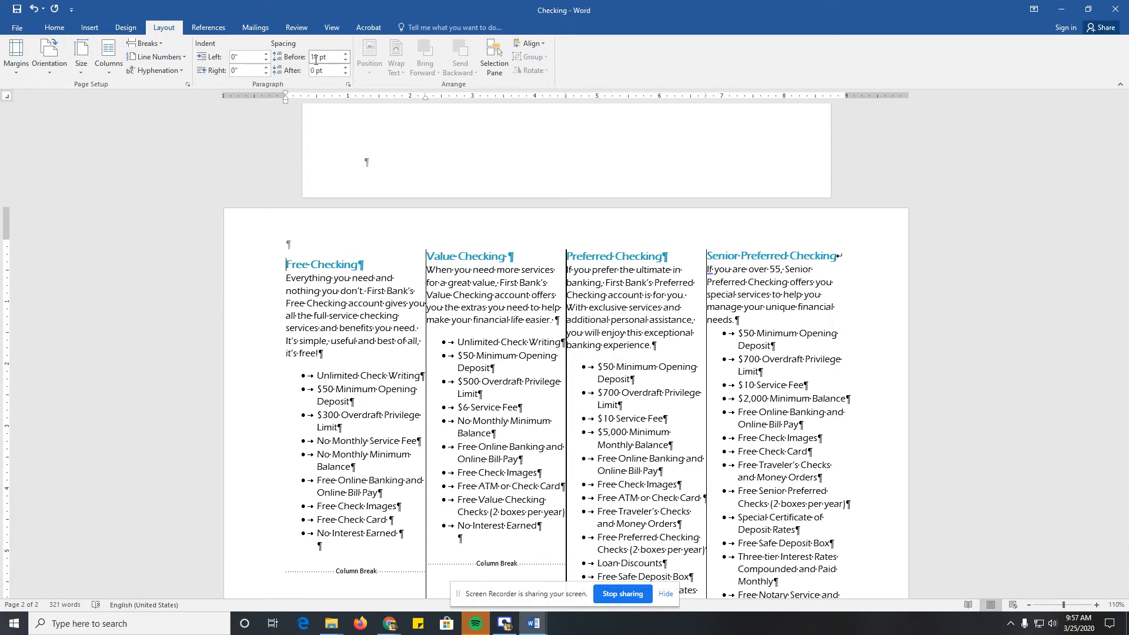
{"action": "left_click", "coordinate": [345, 60]}
{"action": "left_click", "coordinate": [345, 61]}
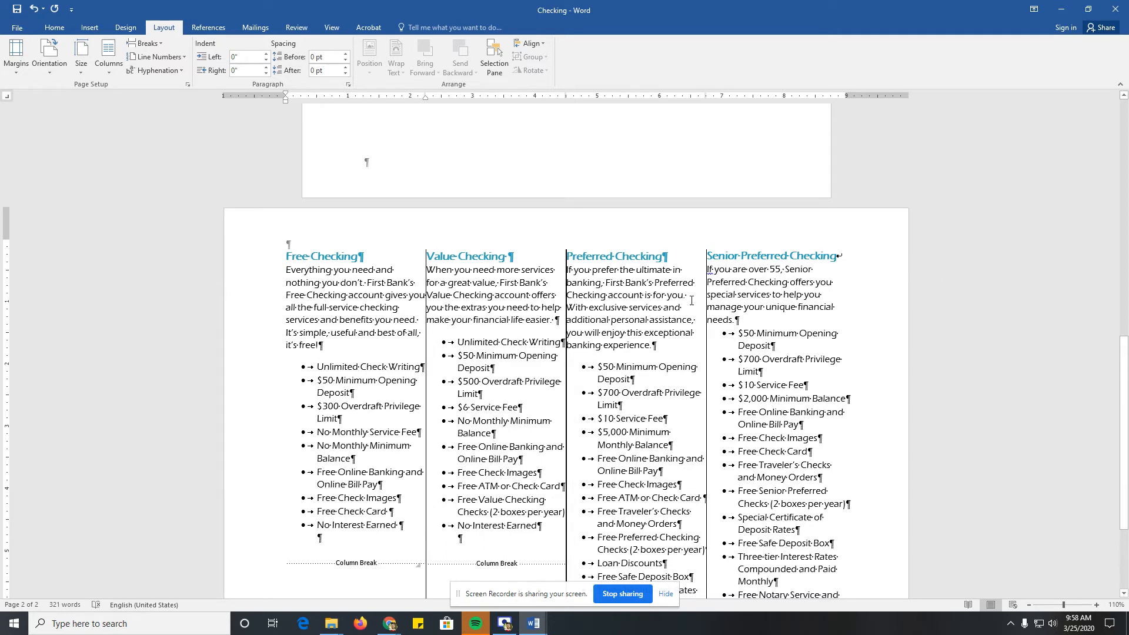
Step: Reduce the left and right margins of the four-column section to 0.5" using custom margins
{"action": "left_click", "coordinate": [379, 319]}
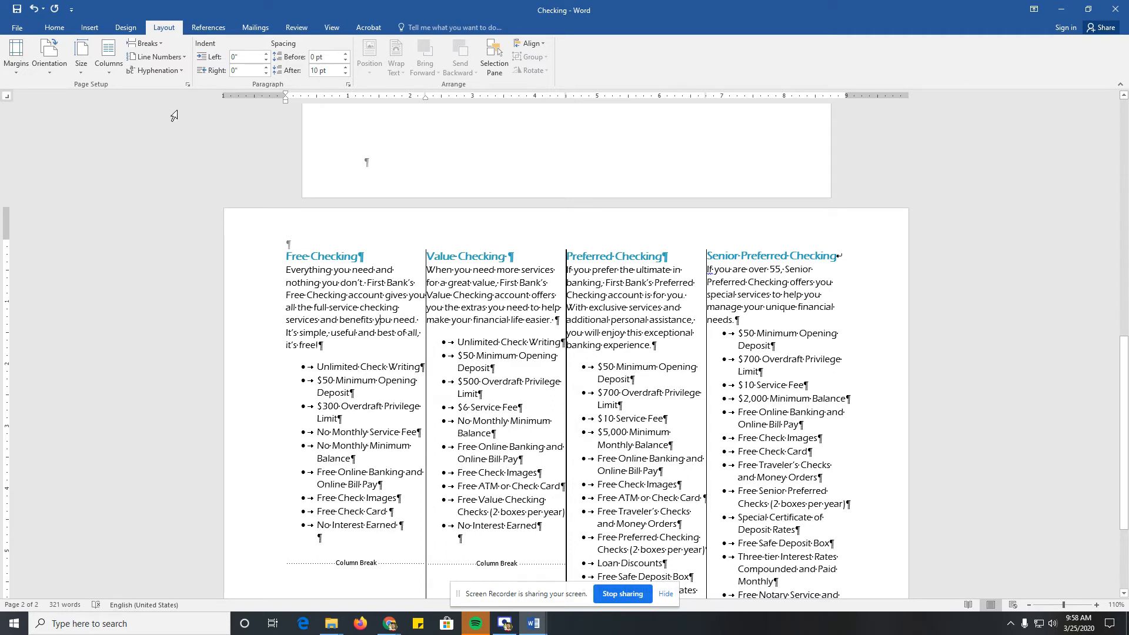
{"action": "left_click", "coordinate": [23, 66]}
{"action": "left_click", "coordinate": [50, 357]}
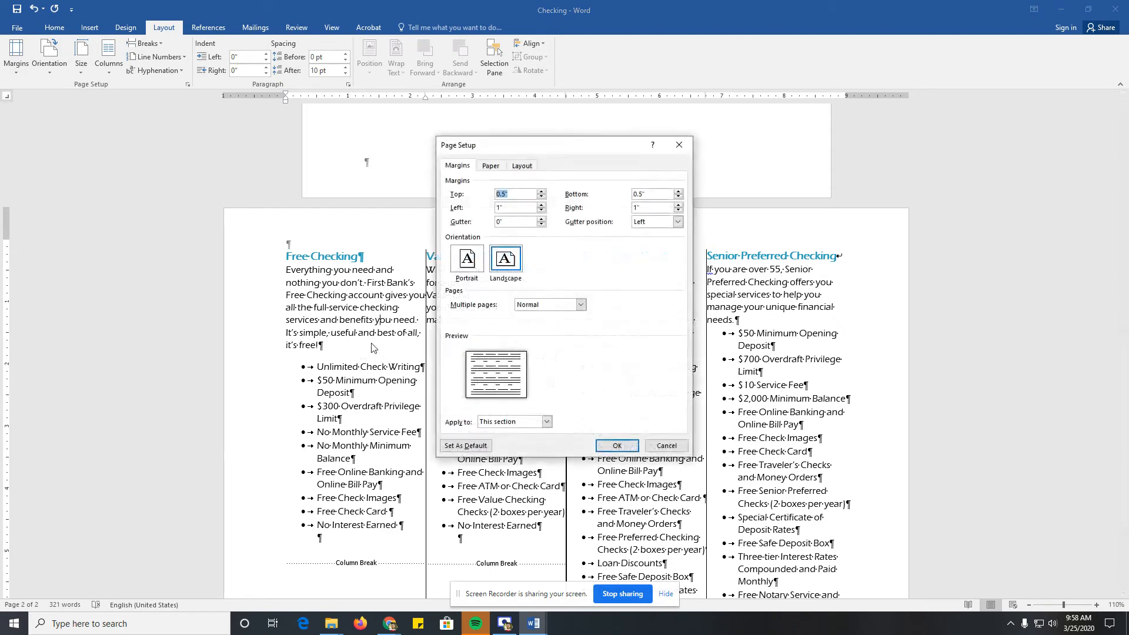
{"action": "left_click", "coordinate": [542, 211]}
{"action": "left_click", "coordinate": [541, 210]}
{"action": "left_click", "coordinate": [541, 210]}
{"action": "left_click", "coordinate": [541, 210]}
{"action": "left_click", "coordinate": [541, 211]}
{"action": "left_click", "coordinate": [678, 211]}
{"action": "left_click", "coordinate": [678, 210]}
{"action": "left_click", "coordinate": [678, 210]}
{"action": "left_click", "coordinate": [603, 451]}
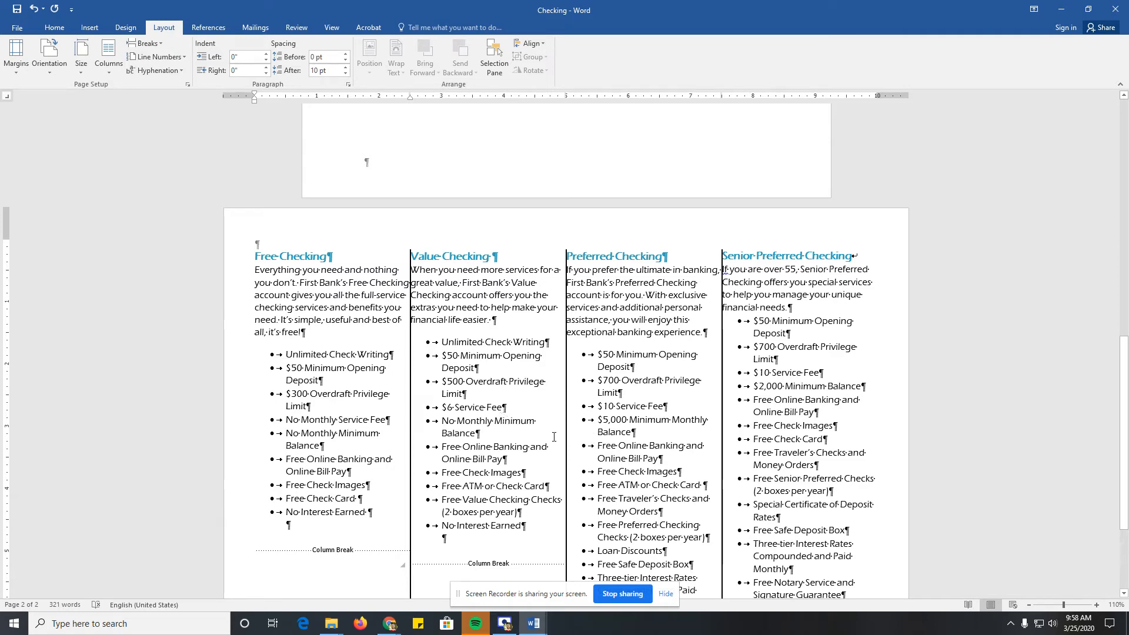
Step: Add a new paragraph without a bullet after the last Senior Preferred Checking item
{"action": "scroll", "coordinate": [441, 380], "scroll_direction": "down", "scroll_amount": 3}
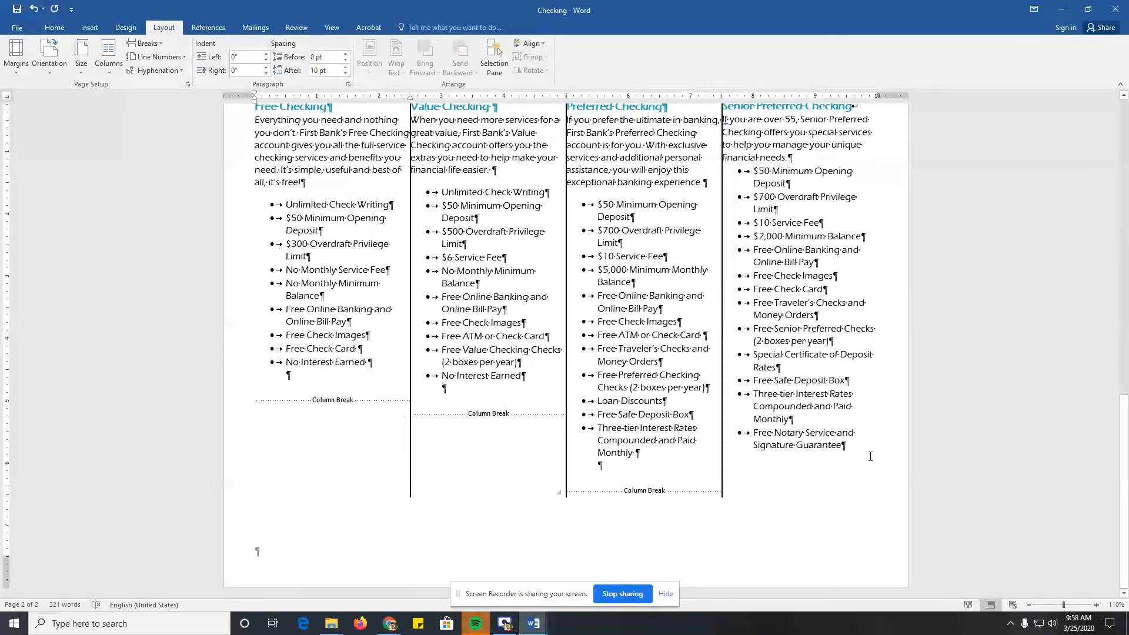
{"action": "left_click", "coordinate": [851, 446]}
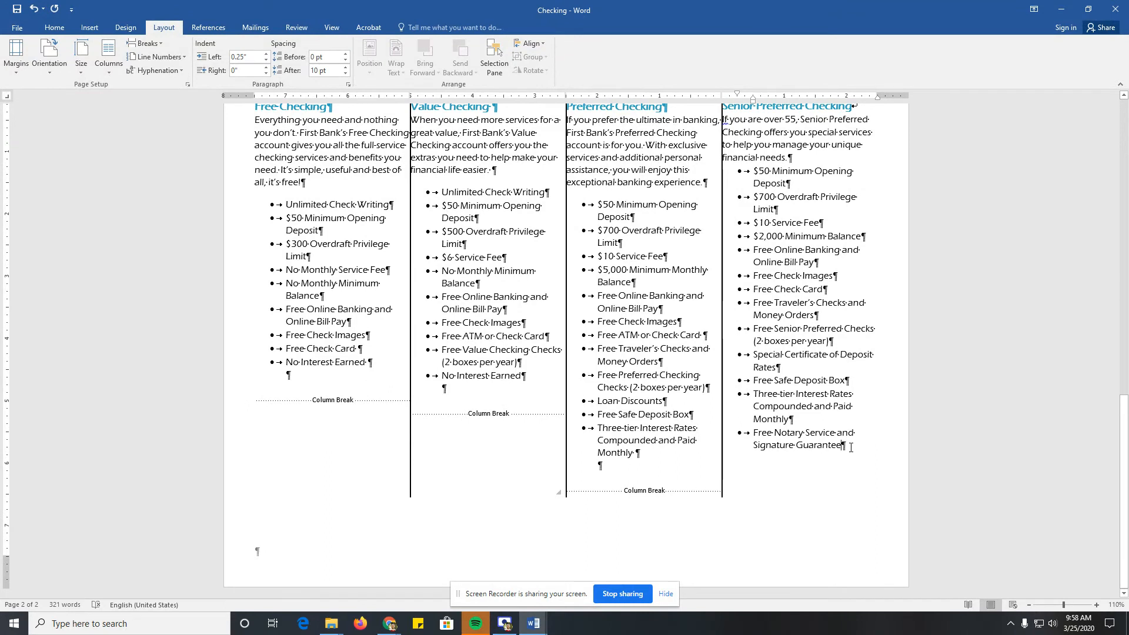
{"action": "key", "text": "Return"}
{"action": "left_click", "coordinate": [55, 31]}
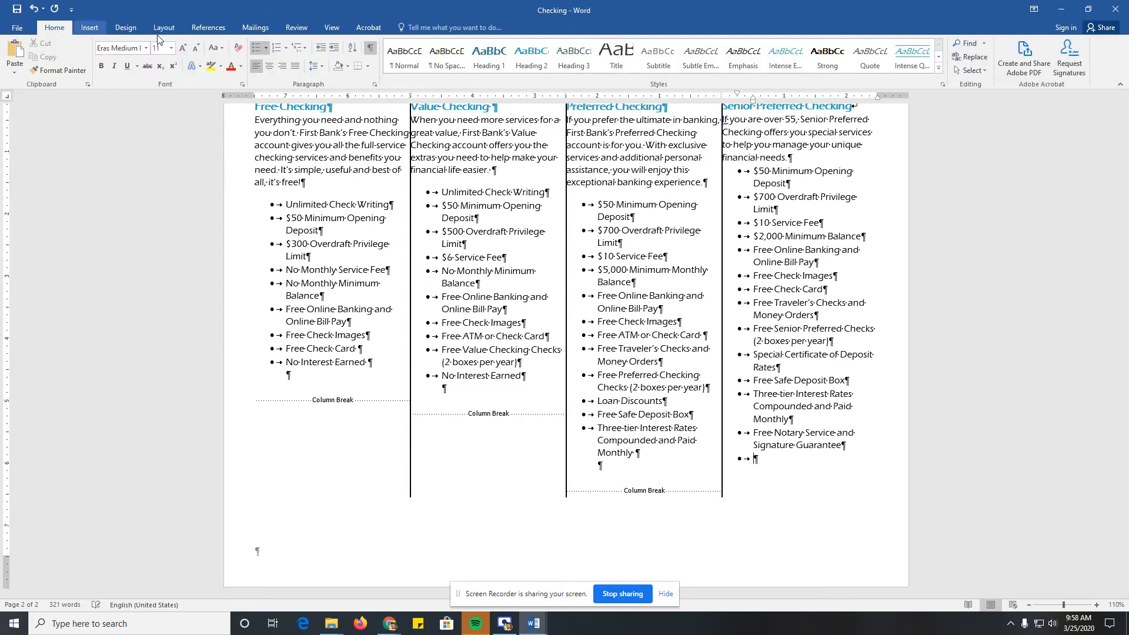
{"action": "left_click", "coordinate": [266, 49]}
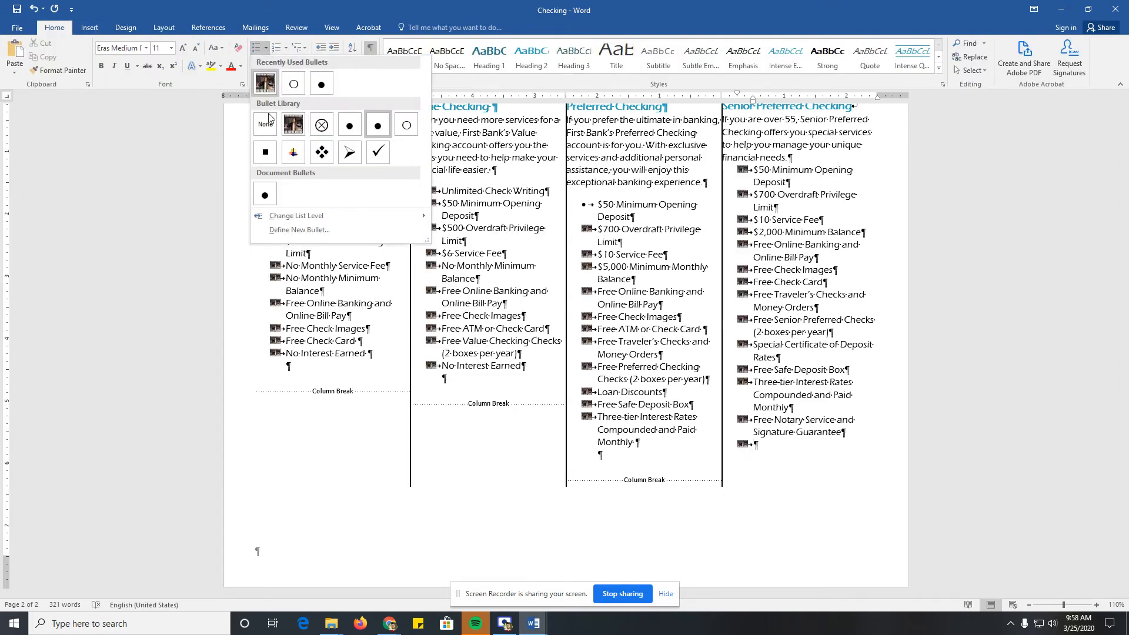
{"action": "left_click", "coordinate": [265, 124]}
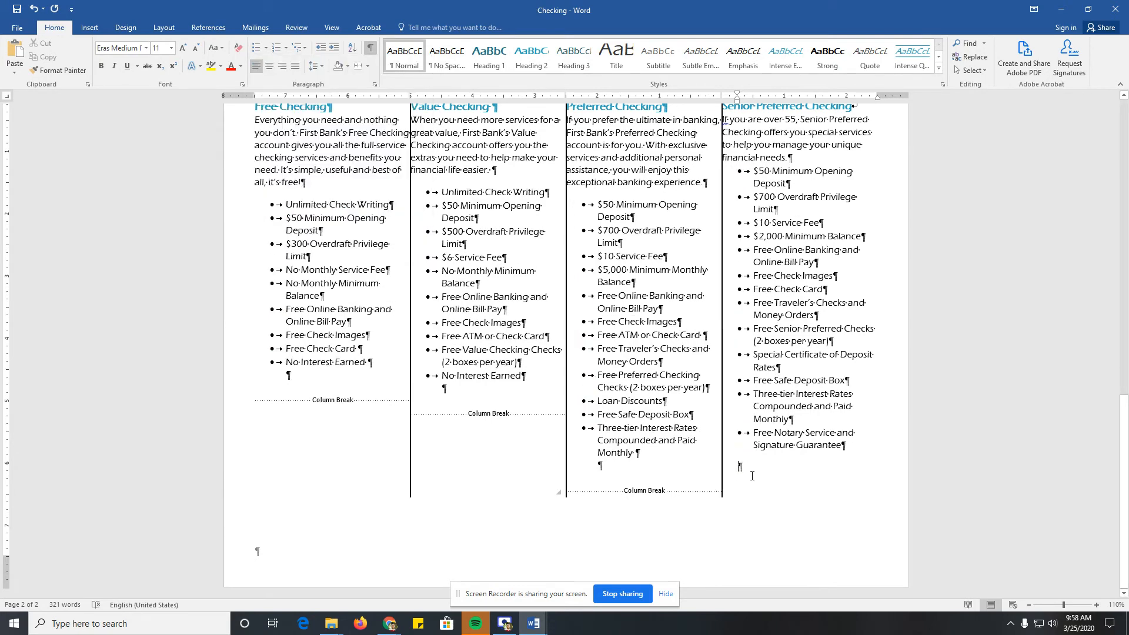
Step: Enter the closing line WE VALUE YOUR BUSINESS in the new paragraph under the Senior Preferred Checking list
{"action": "type", "text": "W"}
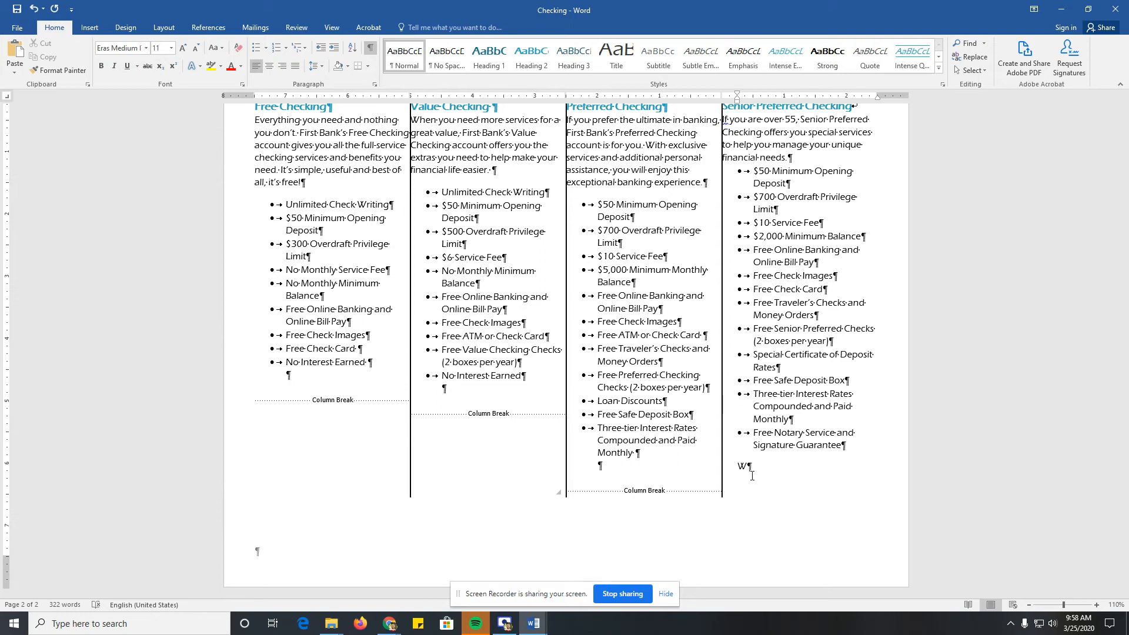
{"action": "type", "text": "E VALUE YOUR BUS"}
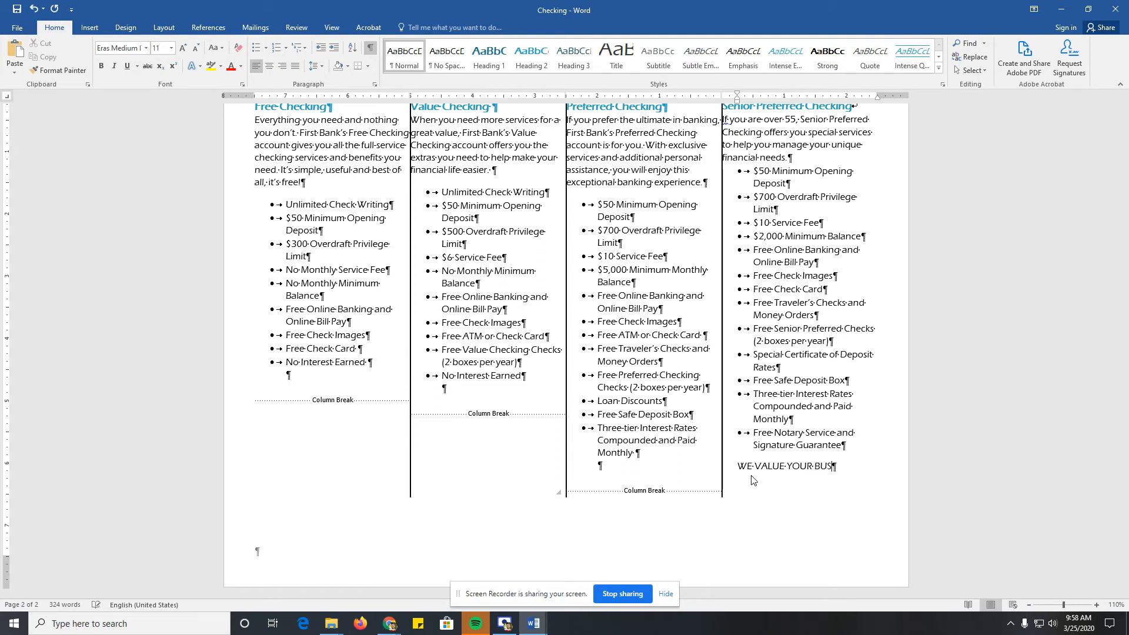
{"action": "type", "text": "INESS"}
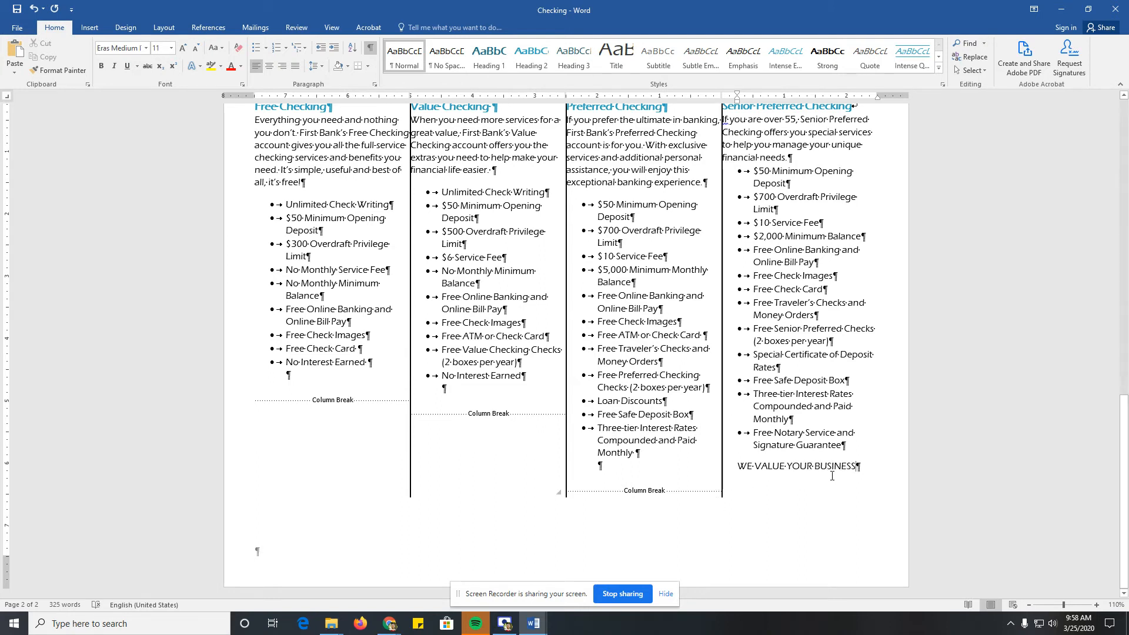
Step: Set the spacing after the WE VALUE YOUR BUSINESS line to 0 pt and change the line to a one-column layout
{"action": "left_click_drag", "start_coordinate": [859, 468], "coordinate": [739, 470]}
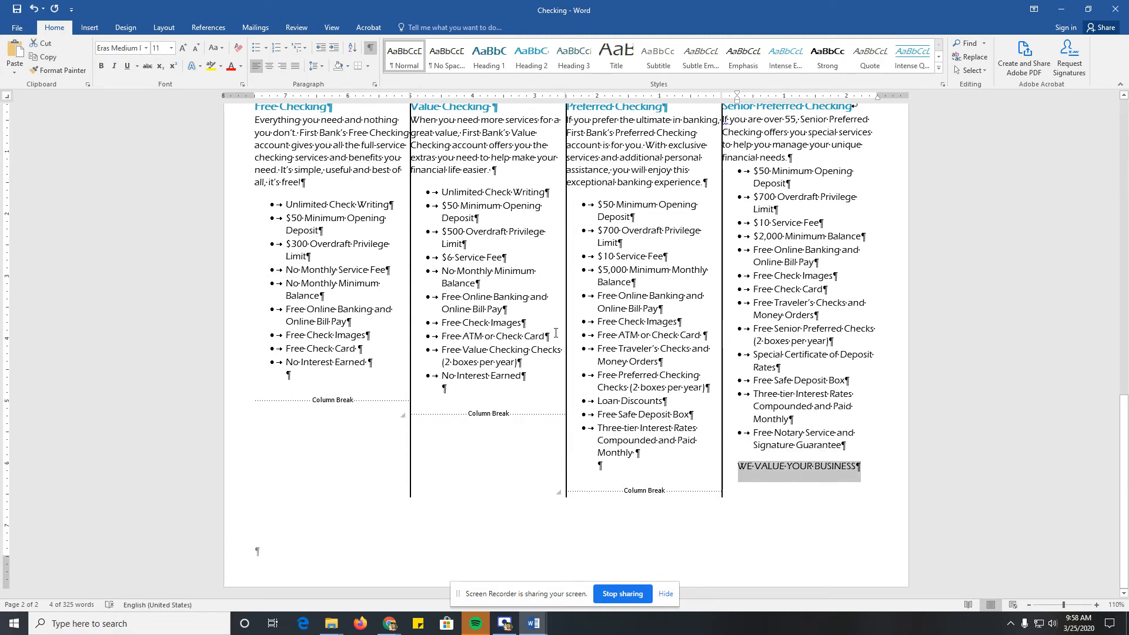
{"action": "left_click", "coordinate": [164, 28]}
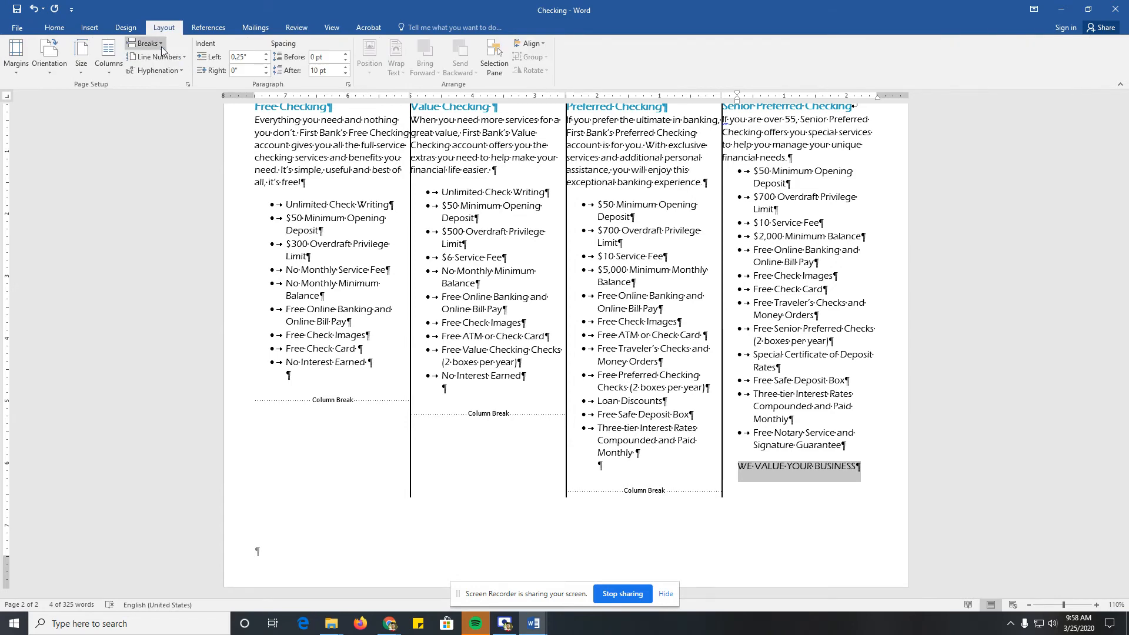
{"action": "left_click", "coordinate": [346, 73]}
{"action": "left_click", "coordinate": [346, 73]}
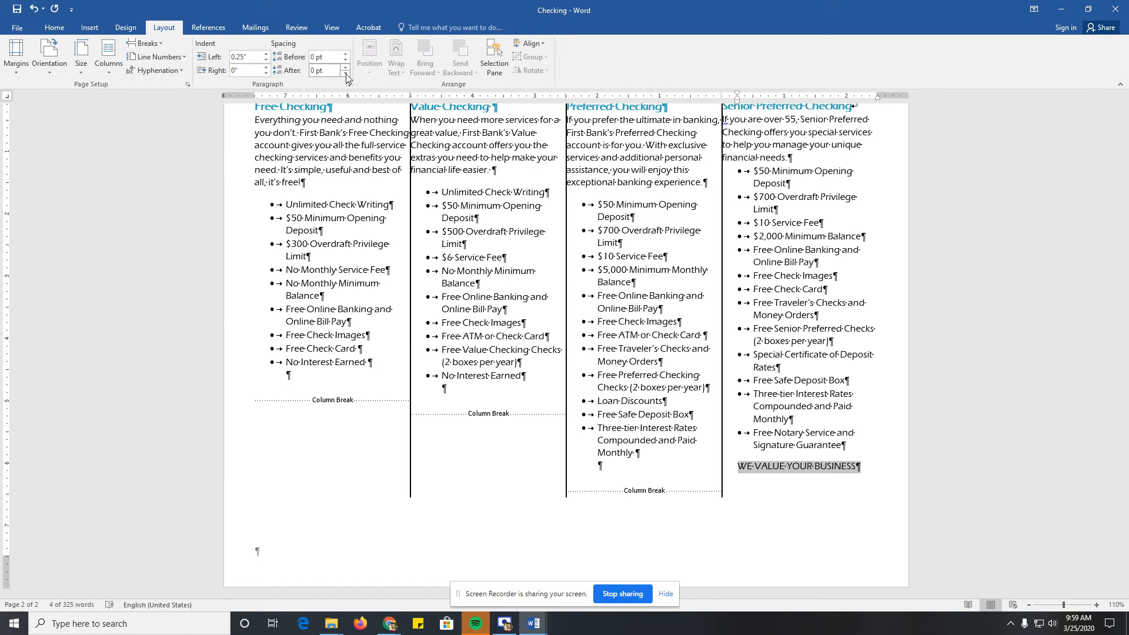
{"action": "left_click", "coordinate": [120, 72]}
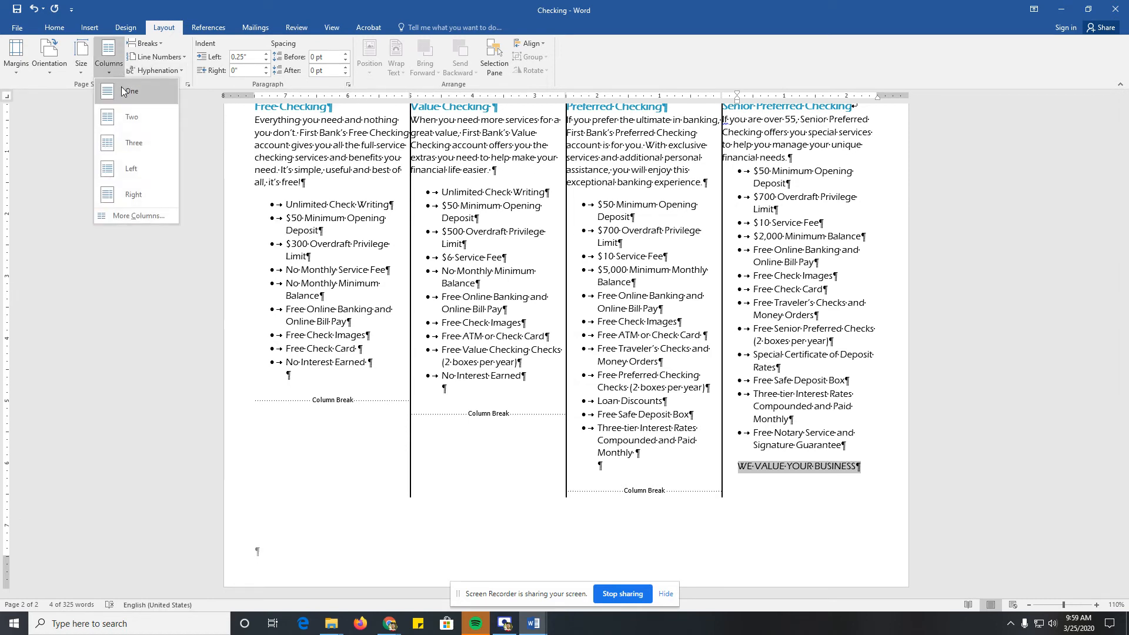
{"action": "left_click", "coordinate": [125, 91]}
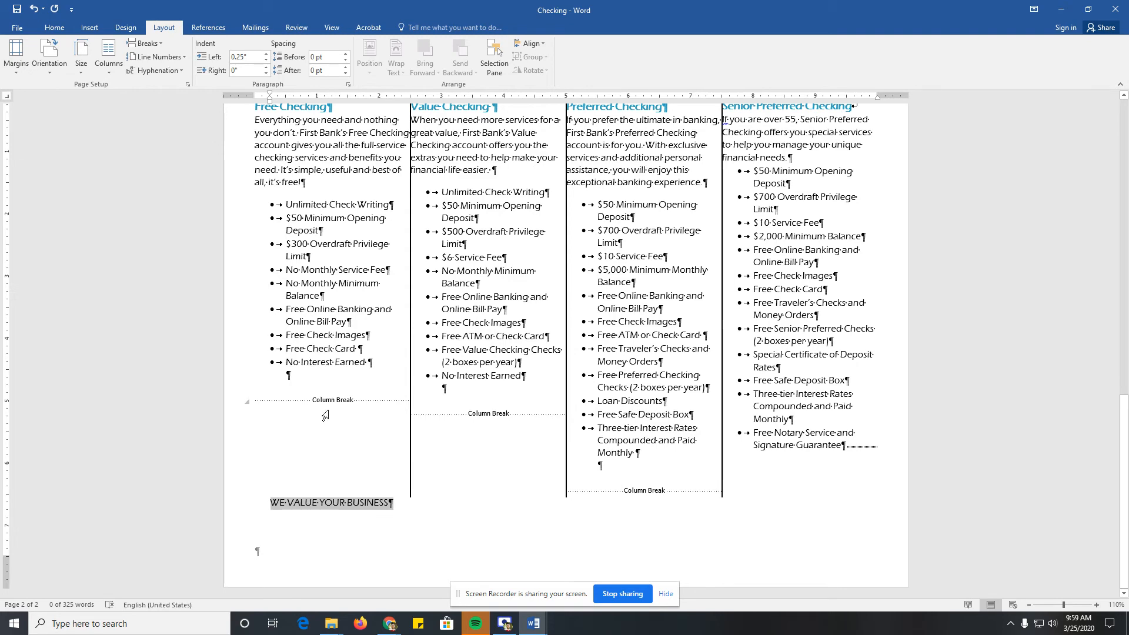
Step: Center the WE VALUE YOUR BUSINESS line and format it as bold, 22 pt, Dark Blue text
{"action": "left_click", "coordinate": [54, 28]}
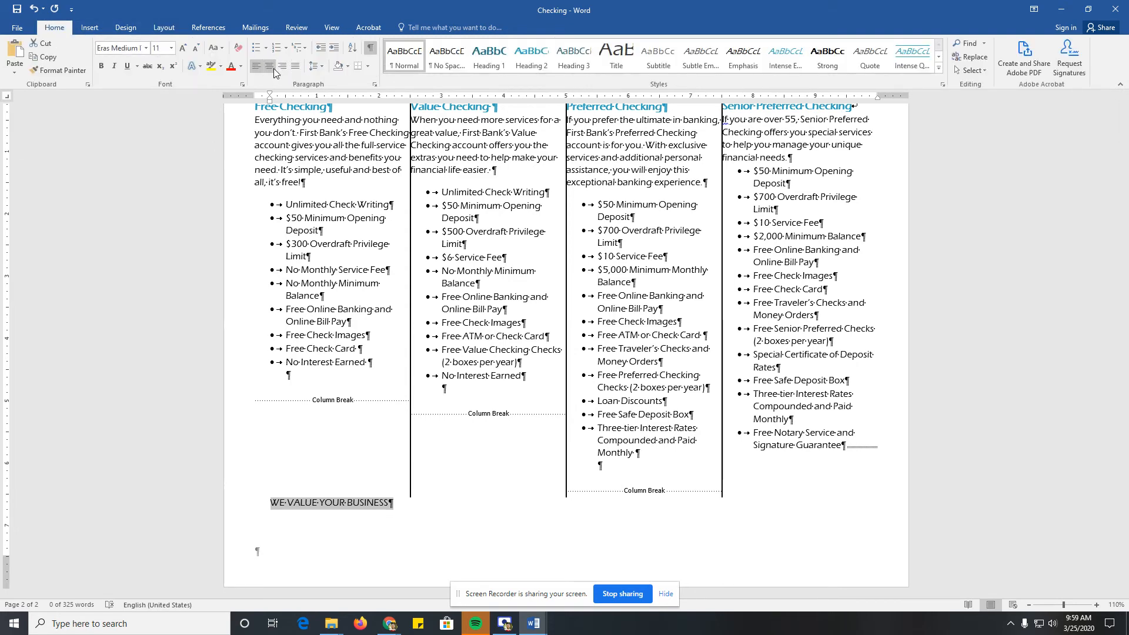
{"action": "left_click", "coordinate": [270, 67]}
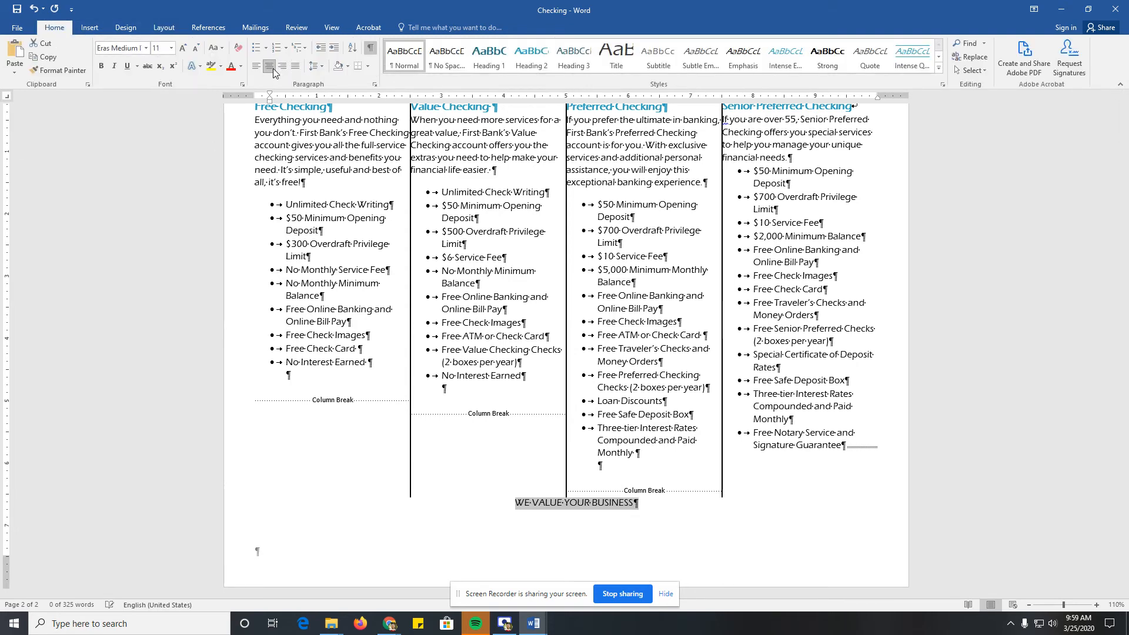
{"action": "left_click", "coordinate": [103, 67]}
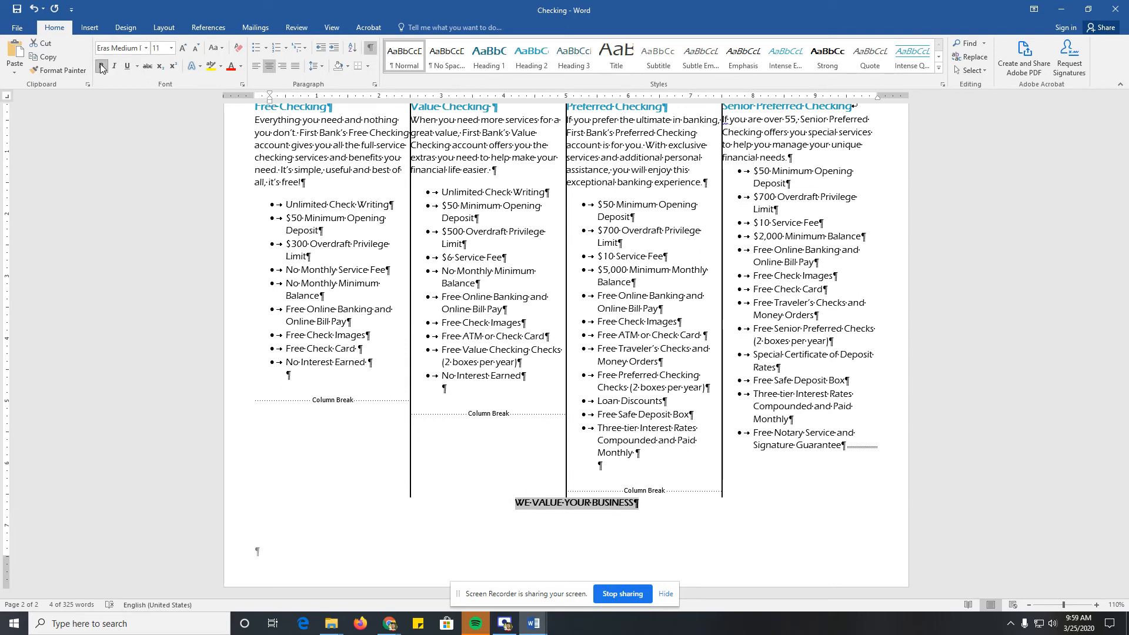
{"action": "left_click", "coordinate": [182, 48]}
{"action": "left_click", "coordinate": [182, 48]}
{"action": "left_click", "coordinate": [182, 48]}
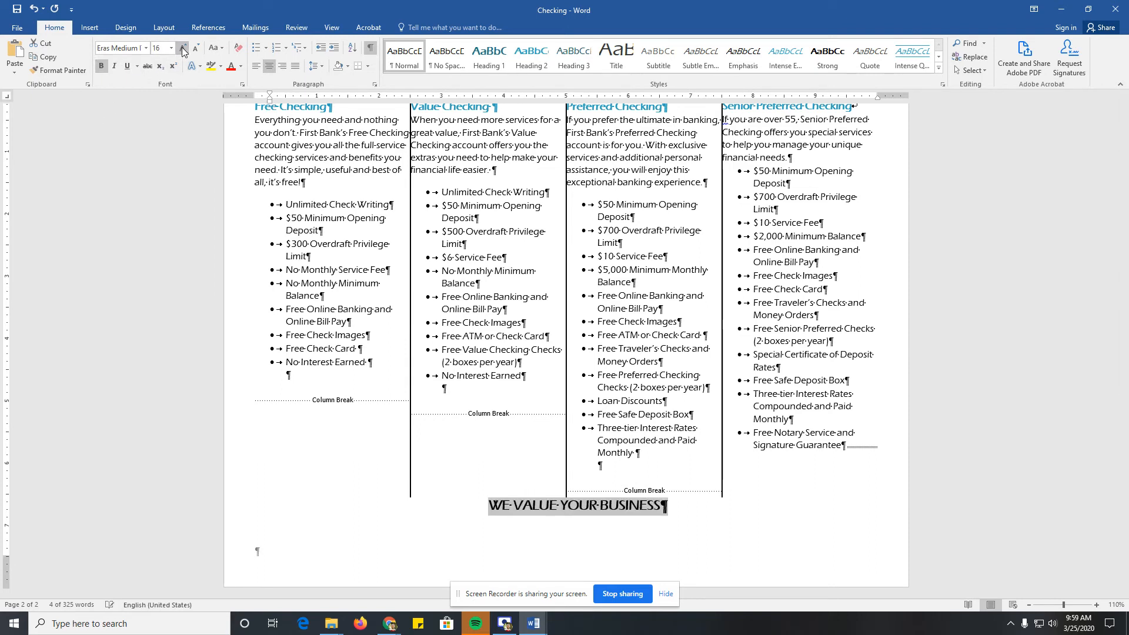
{"action": "left_click", "coordinate": [183, 48]}
{"action": "left_click", "coordinate": [183, 48]}
{"action": "left_click", "coordinate": [182, 48]}
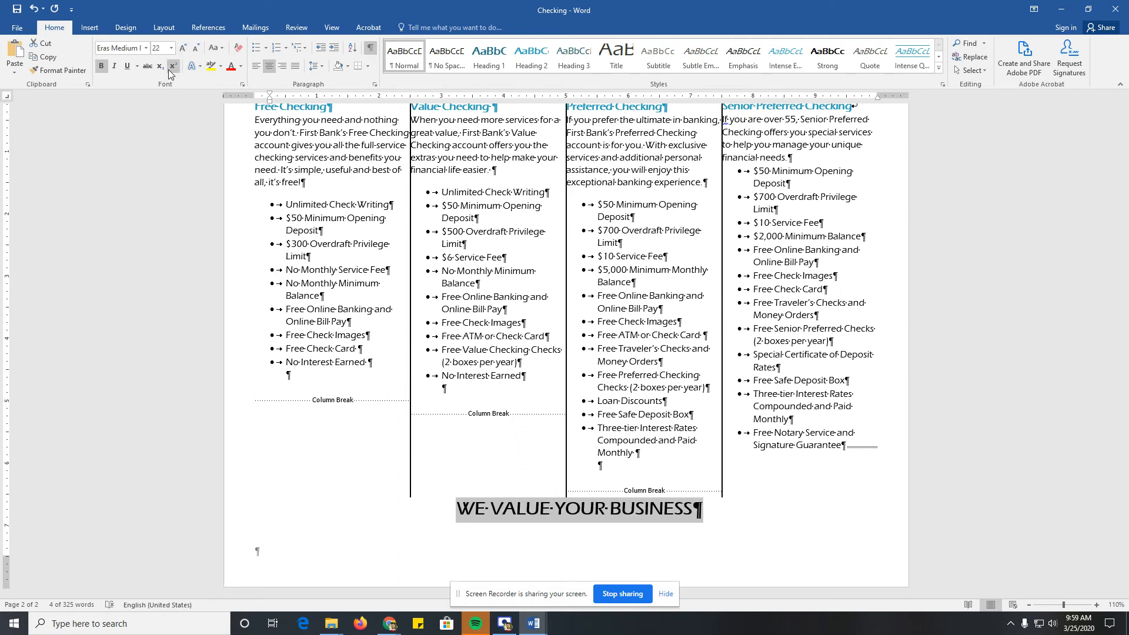
{"action": "left_click", "coordinate": [240, 67]}
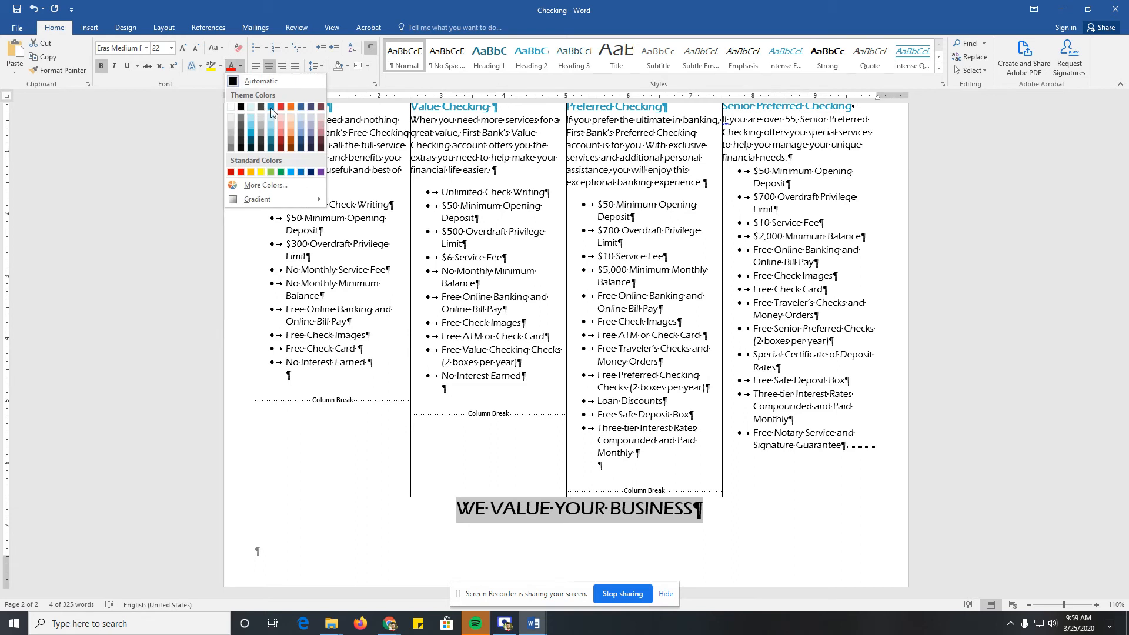
{"action": "left_click", "coordinate": [311, 172]}
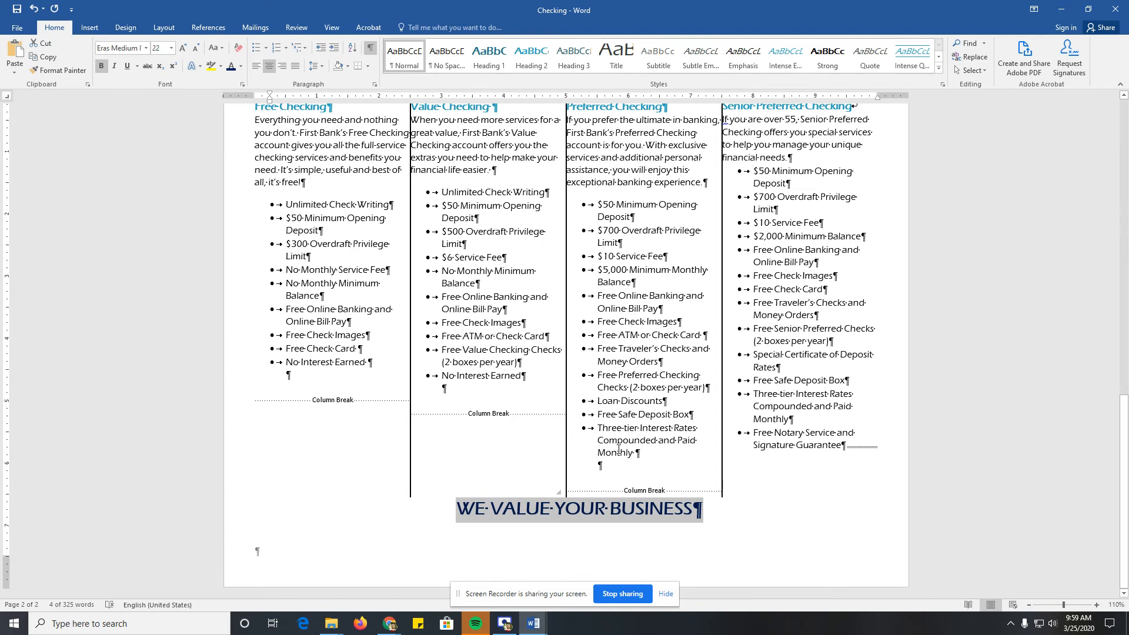
Step: Start a round-bulleted list two lines below WE VALUE YOUR BUSINESS
{"action": "left_click", "coordinate": [616, 515]}
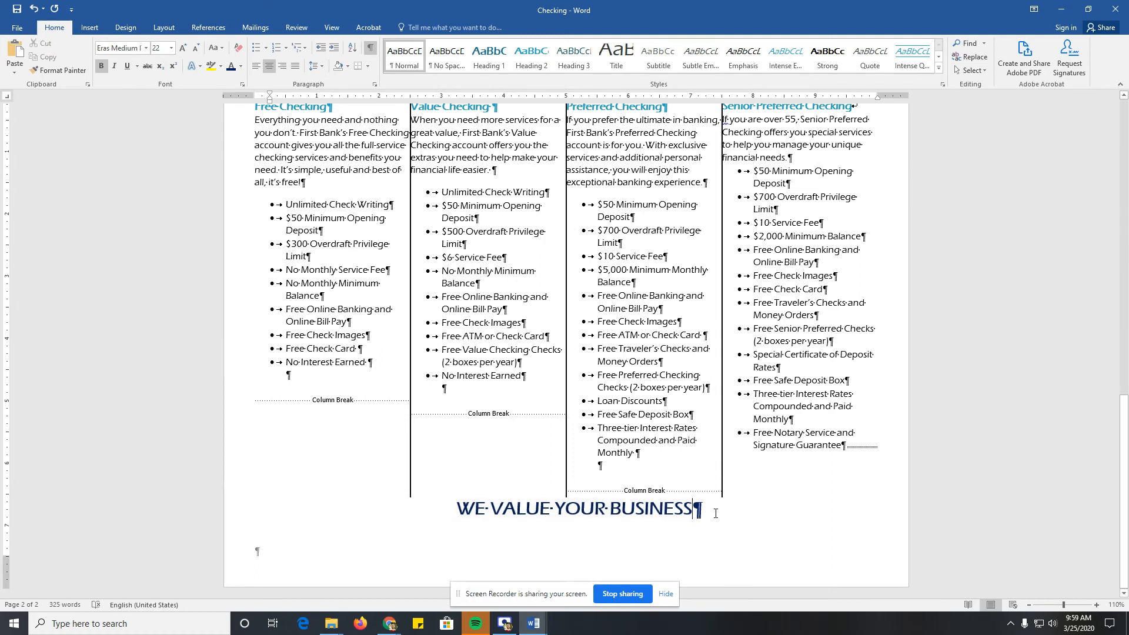
{"action": "key", "text": "Return"}
{"action": "key", "text": "Return"}
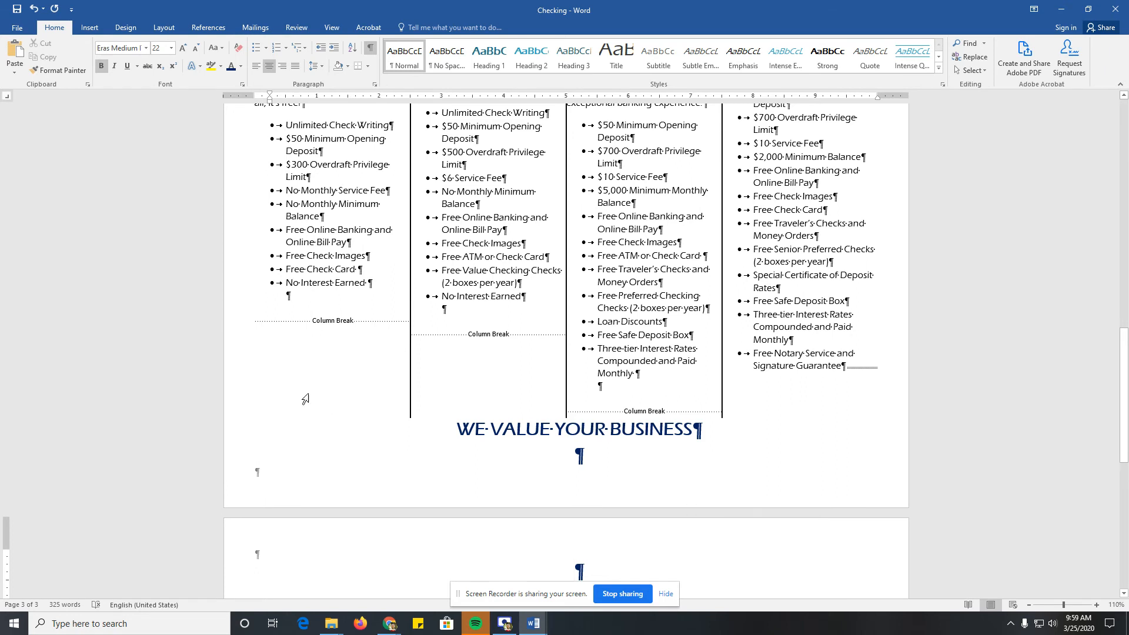
{"action": "left_click", "coordinate": [264, 54]}
{"action": "left_click", "coordinate": [320, 84]}
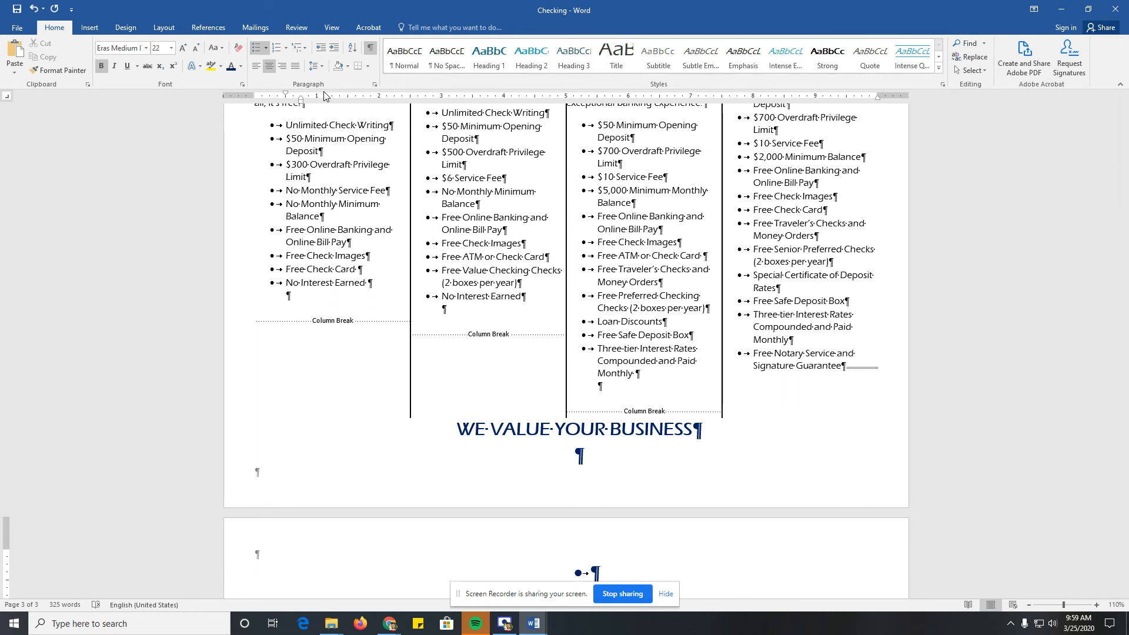
Step: Enter four bulleted list items: two first names, Deadpool and Ryan Reynolds
{"action": "type", "text": "Tyler"}
{"action": "key", "text": "Return"}
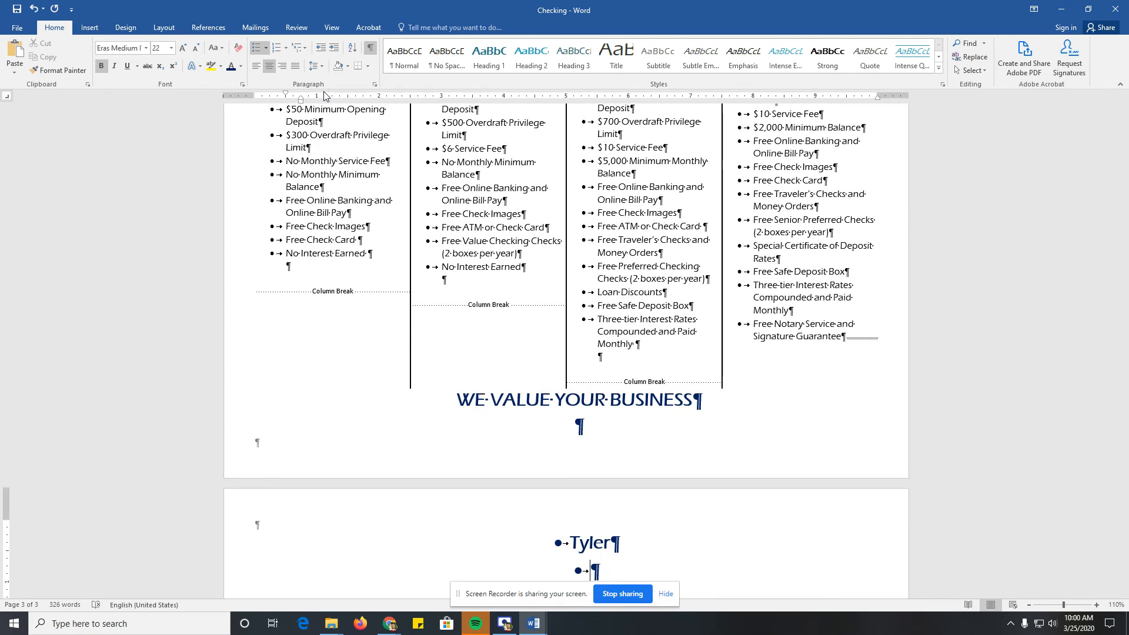
{"action": "type", "text": "Han"}
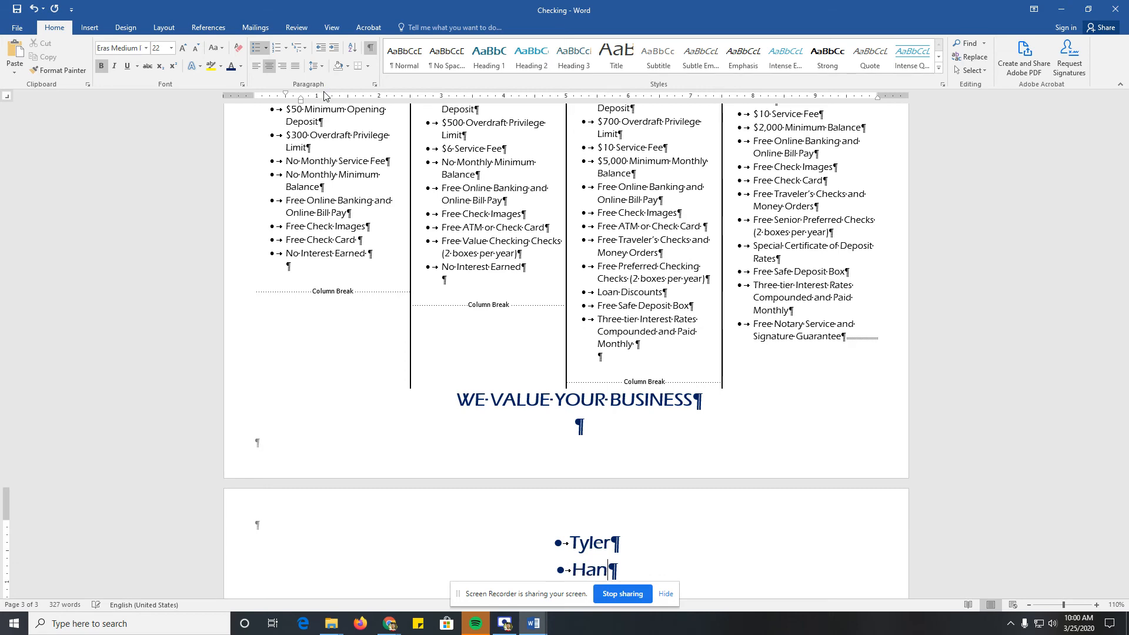
{"action": "key", "text": "Return"}
{"action": "type", "text": "Deadpo"}
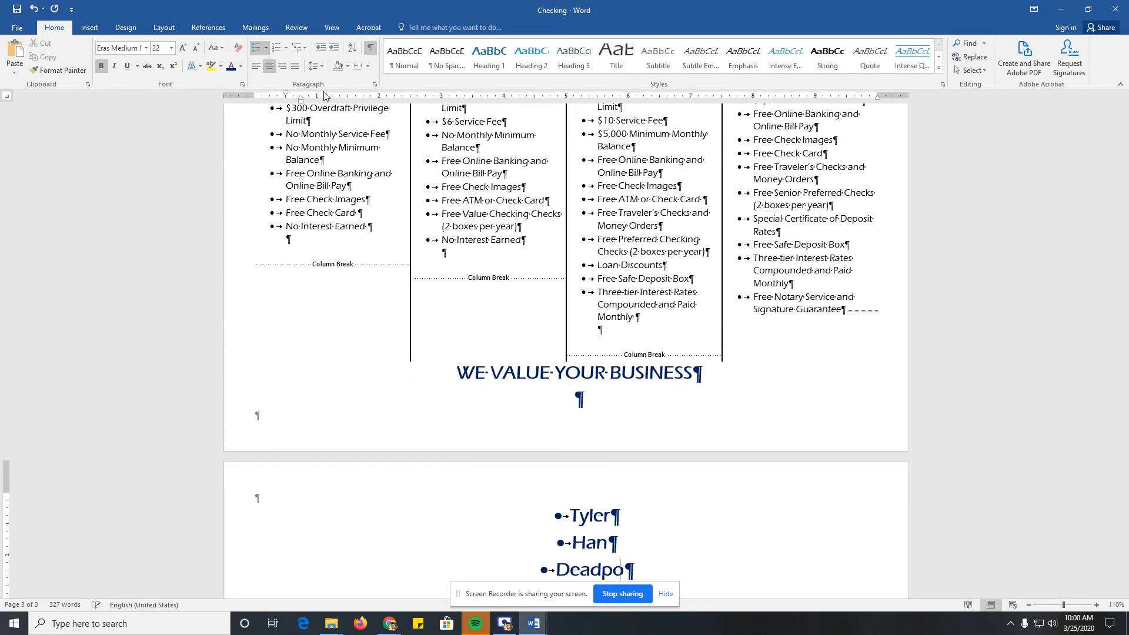
{"action": "type", "text": "ol"}
{"action": "key", "text": "Return"}
{"action": "type", "text": "Ryan "}
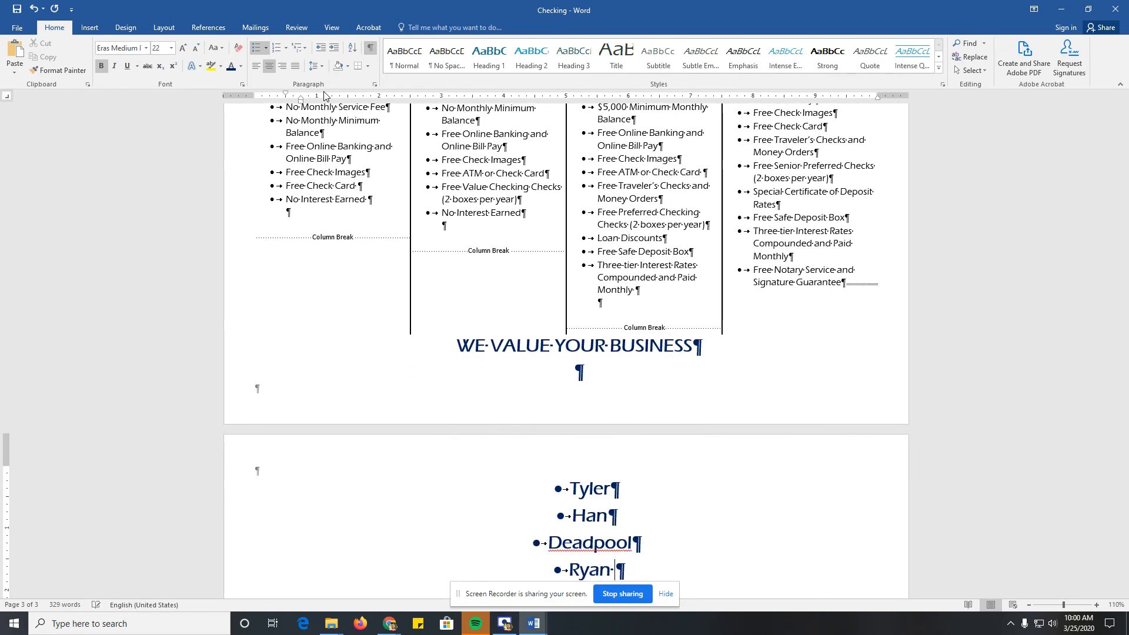
{"action": "type", "text": "Reynolds"}
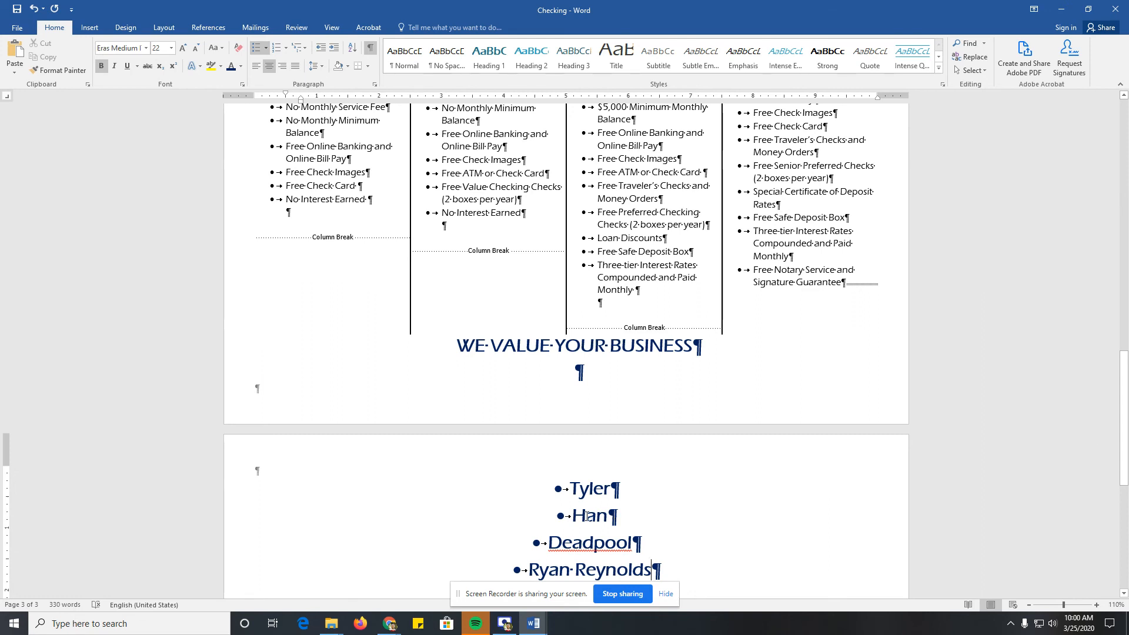
Step: Increase the text indent of all four bulleted name items by adjusting the list indents
{"action": "scroll", "coordinate": [594, 516], "scroll_direction": "down", "scroll_amount": 1}
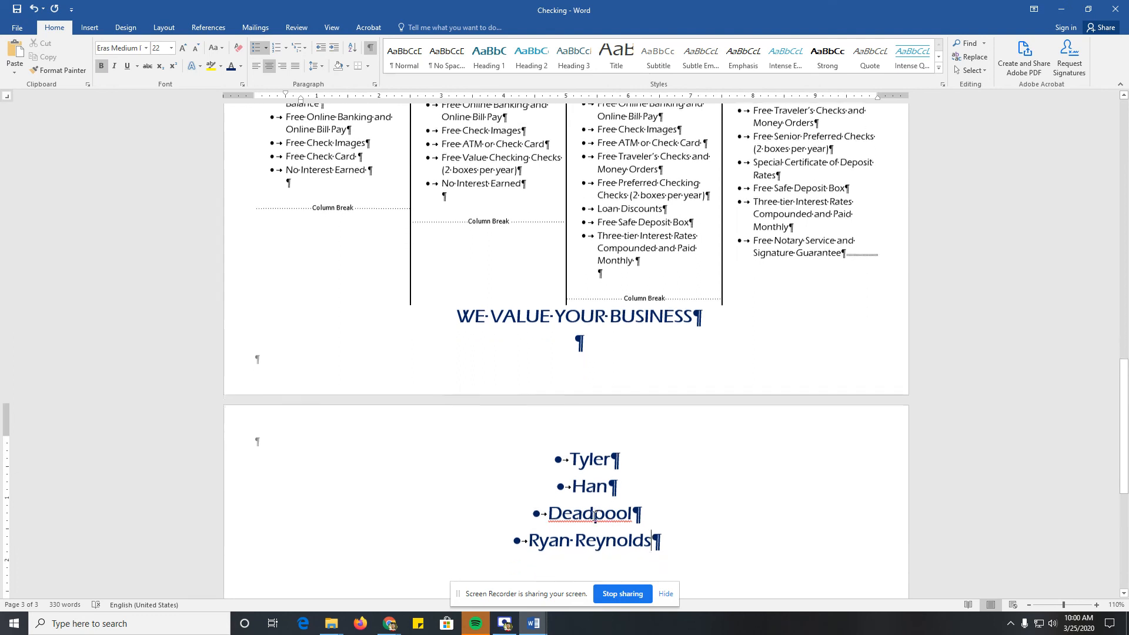
{"action": "scroll", "coordinate": [594, 515], "scroll_direction": "down", "scroll_amount": 1}
{"action": "left_click_drag", "start_coordinate": [652, 509], "coordinate": [562, 438]}
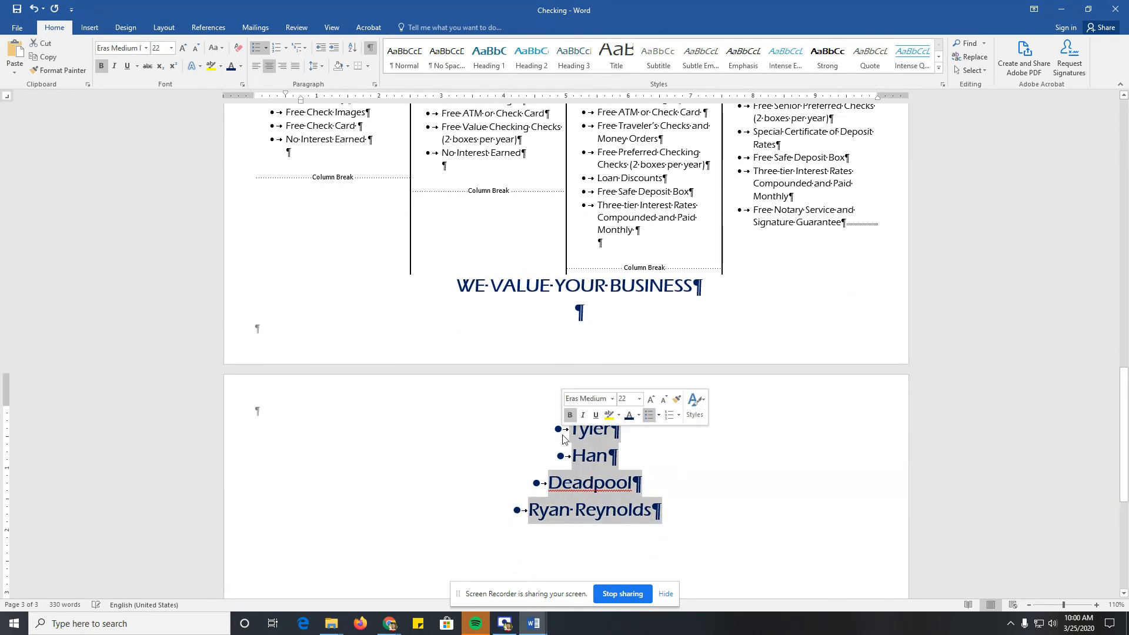
{"action": "right_click", "coordinate": [588, 446]}
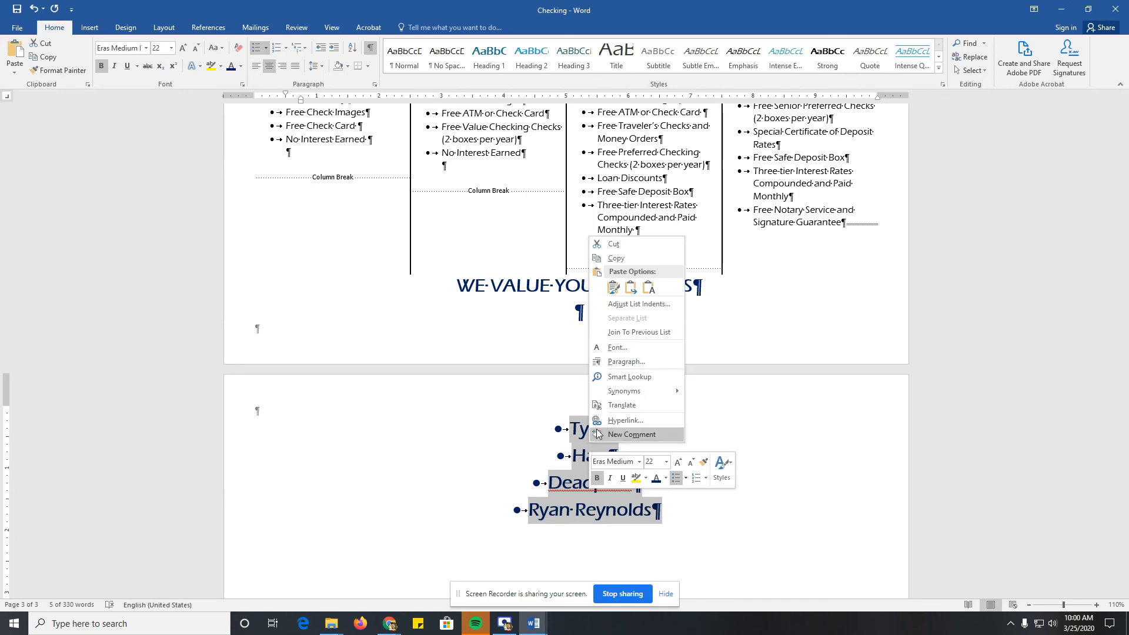
{"action": "left_click", "coordinate": [625, 310]}
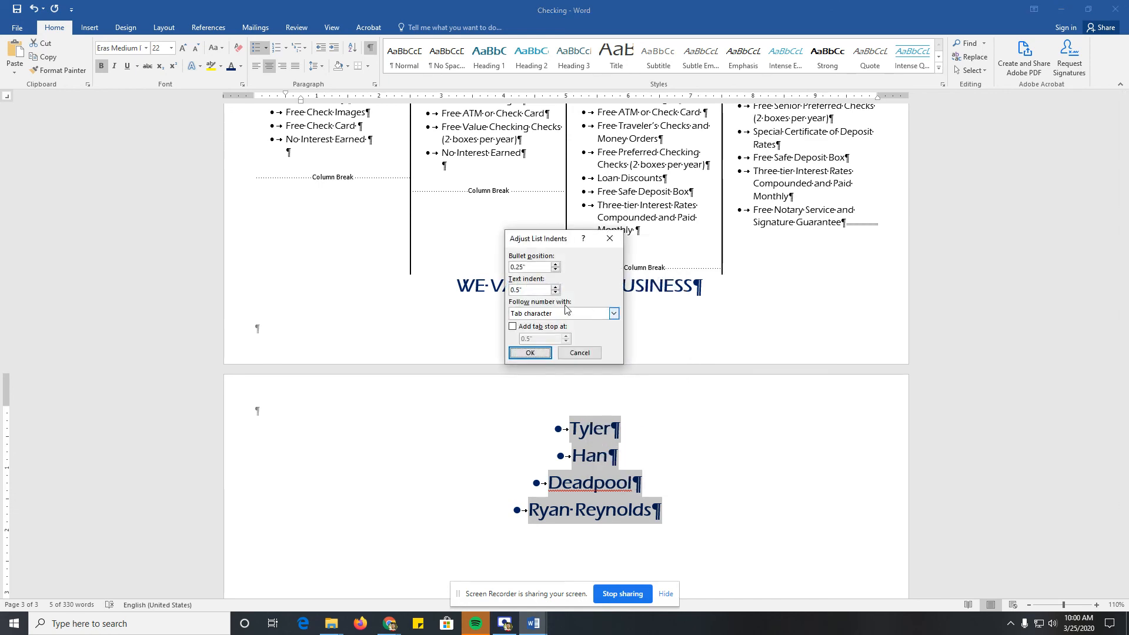
{"action": "left_click", "coordinate": [555, 287]}
{"action": "left_click", "coordinate": [556, 288]}
{"action": "left_click", "coordinate": [530, 354]}
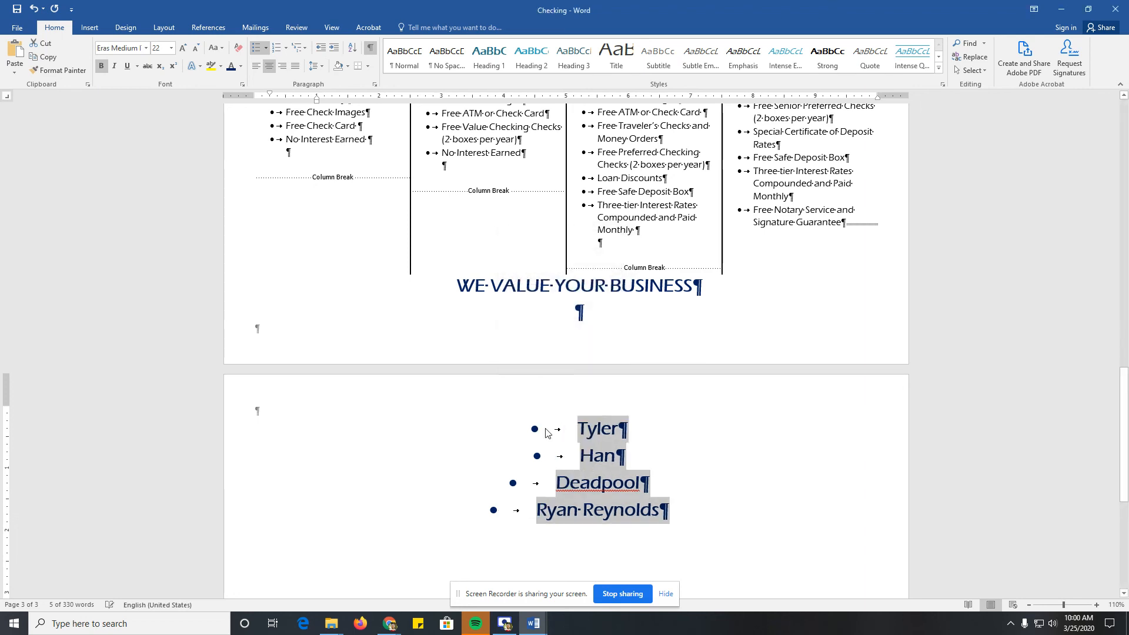